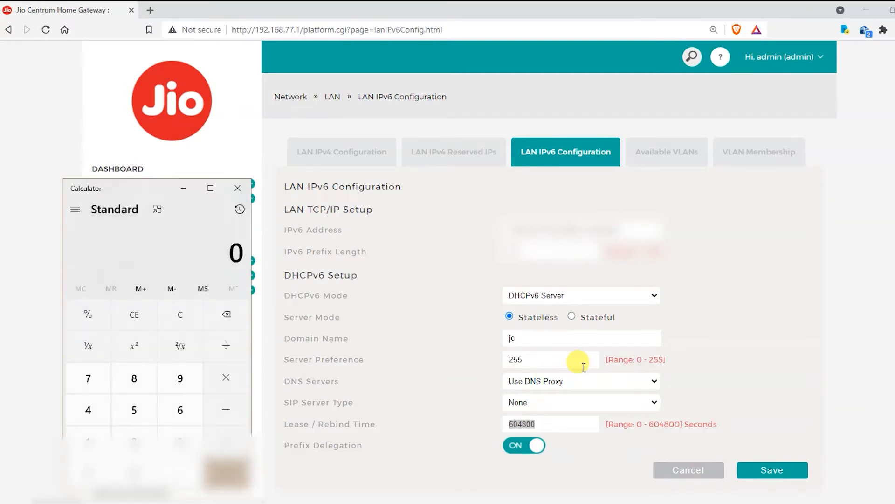
# Step: Convert the 604800-second lease to 168 hours and 7 days in Calculator, then close it
pyautogui.write('604800')
pyautogui.write('/36')
pyautogui.write('00')
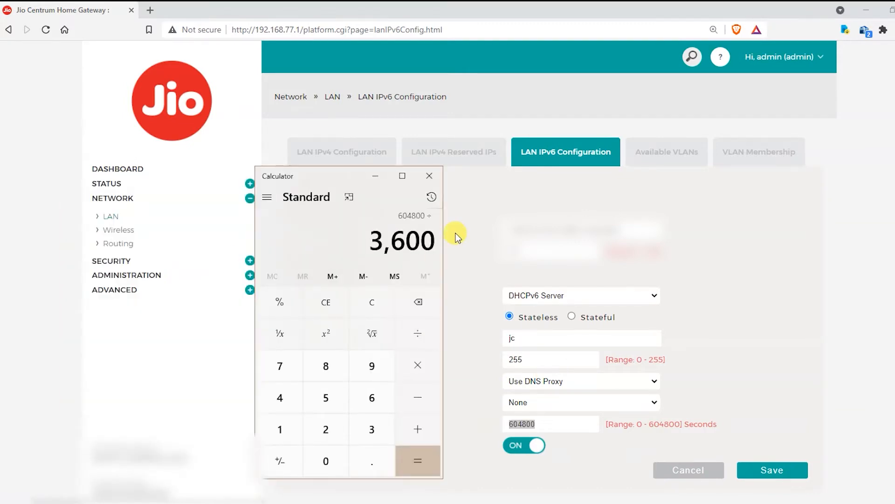
pyautogui.press('Return')
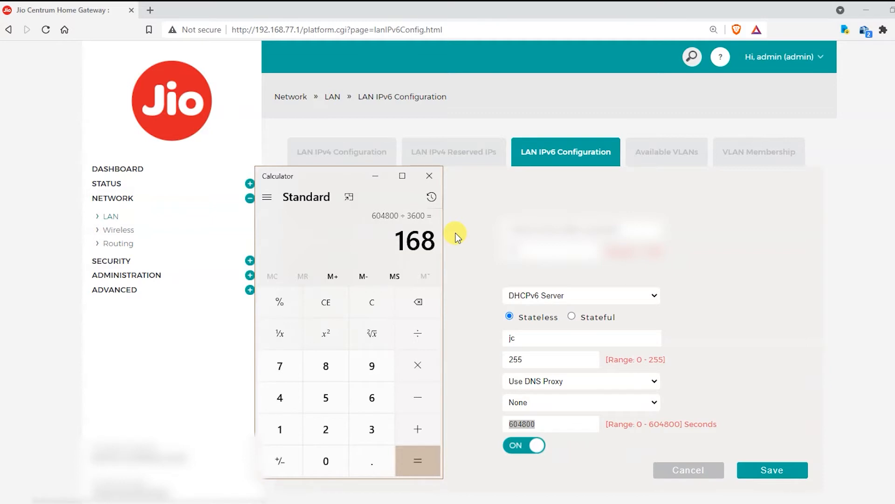
pyautogui.write('/24')
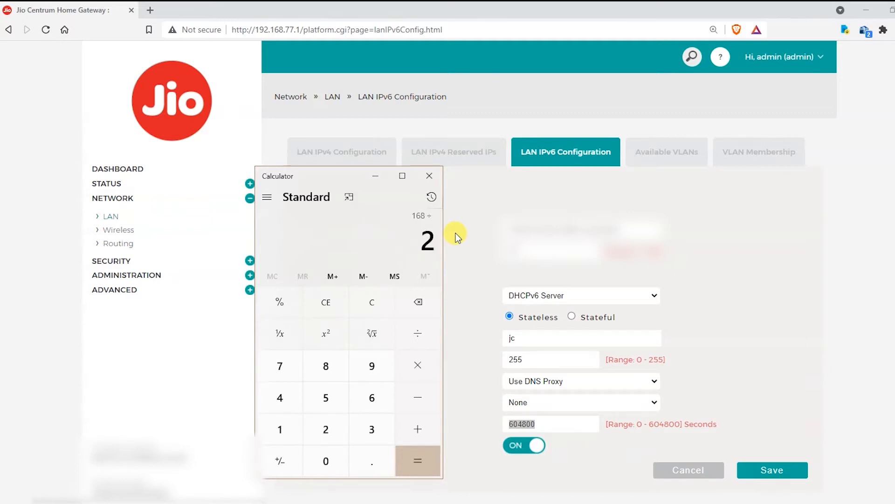
pyautogui.press('Return')
pyautogui.click(429, 177)
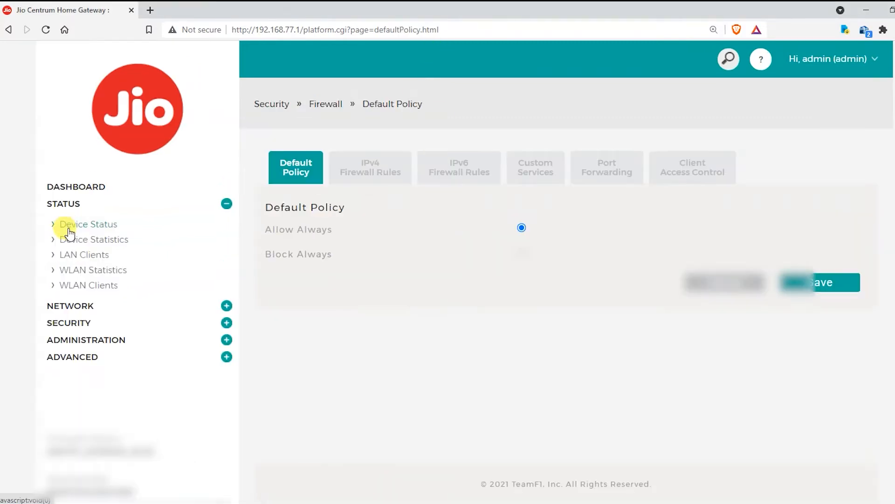
# Step: Look up the server's address 192.168.77.214 in the LAN Clients list
pyautogui.click(78, 255)
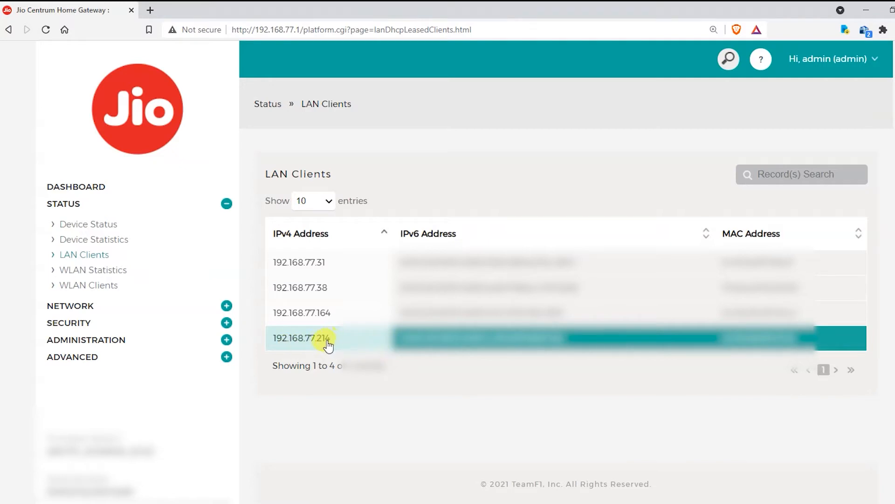
pyautogui.moveTo(331, 340); pyautogui.dragTo(274, 341)
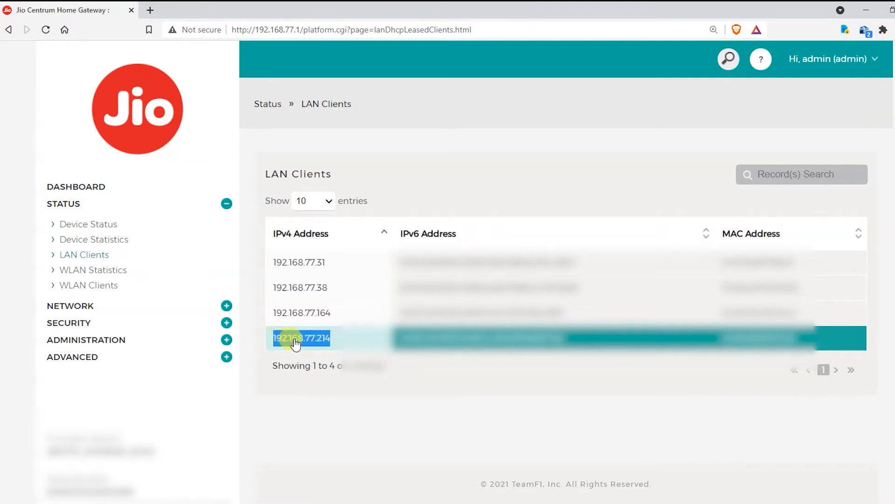
pyautogui.click(322, 338)
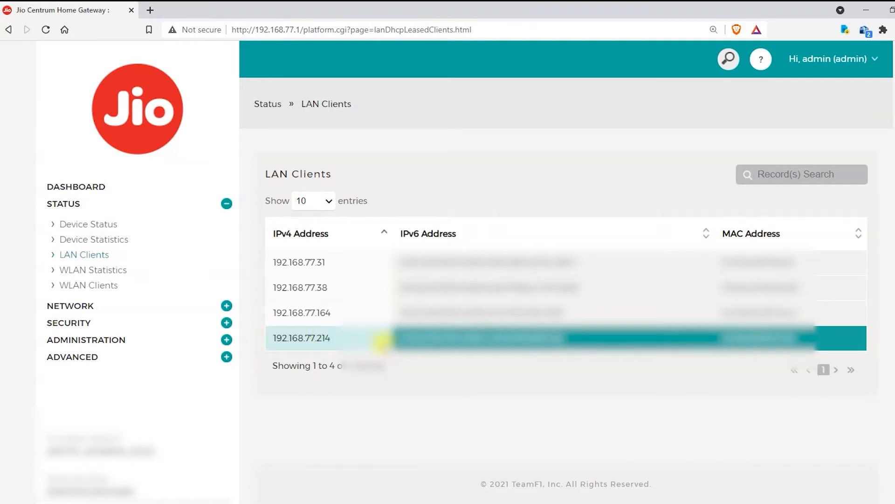
# Step: Go to Security > Firewall and view the IPv6 Firewall Rules list
pyautogui.click(227, 322)
pyautogui.click(55, 257)
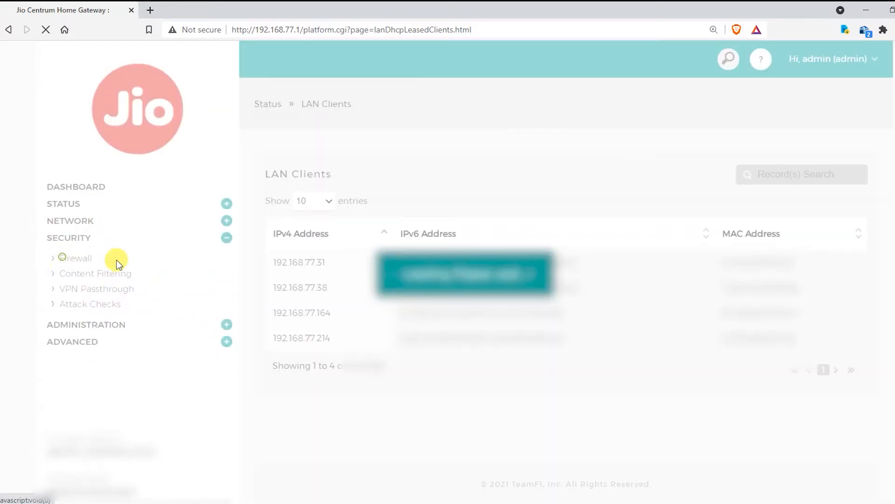
pyautogui.click(397, 180)
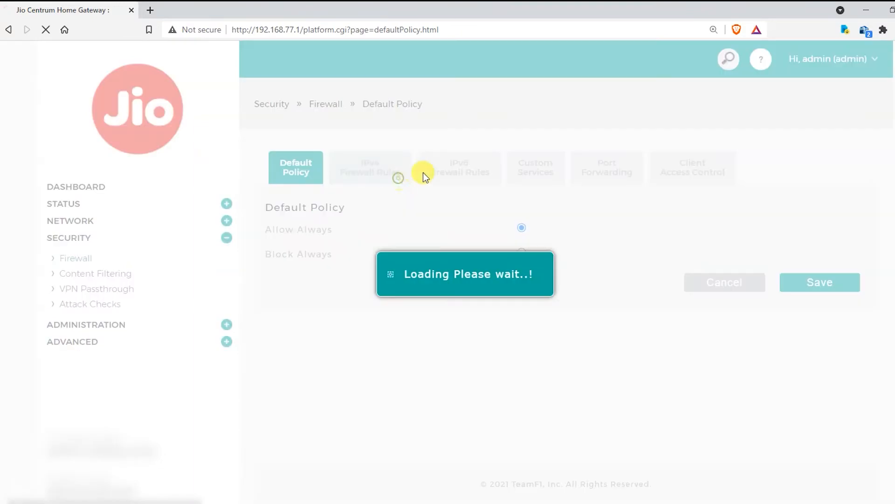
pyautogui.click(441, 172)
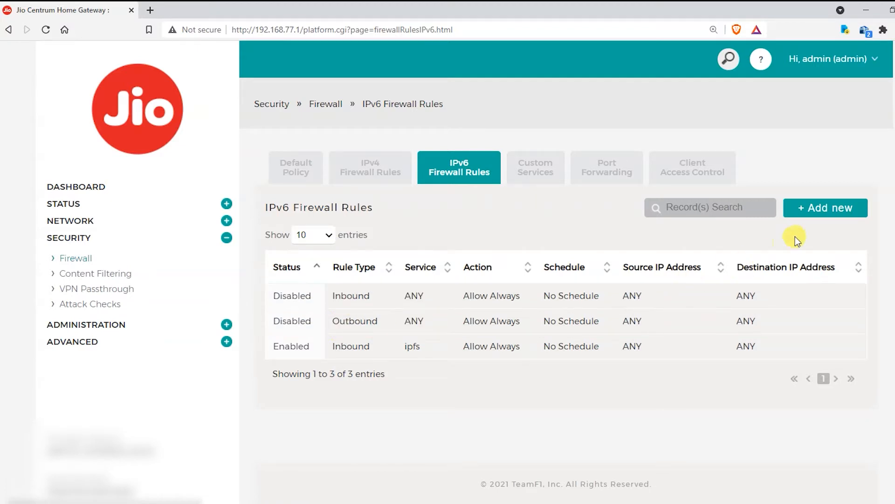
# Step: Add an IPv6 rule for HTTP set to Allow Always with No Schedule and save it
pyautogui.click(835, 211)
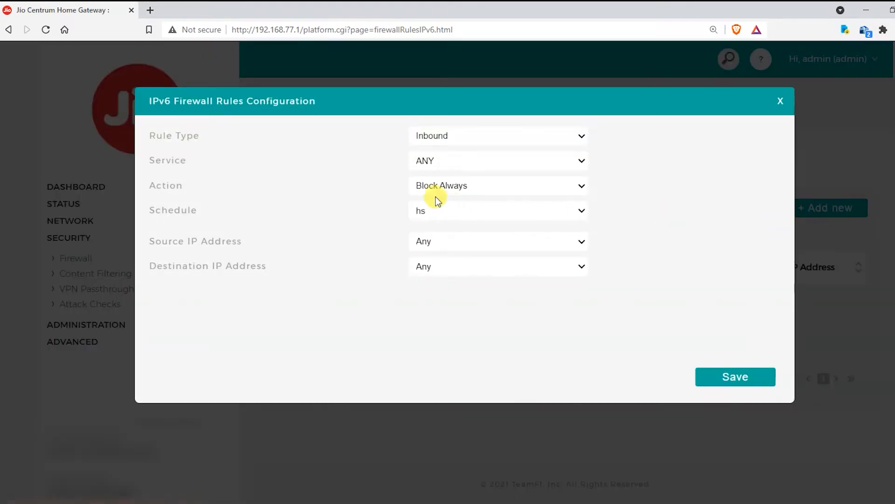
pyautogui.click(455, 163)
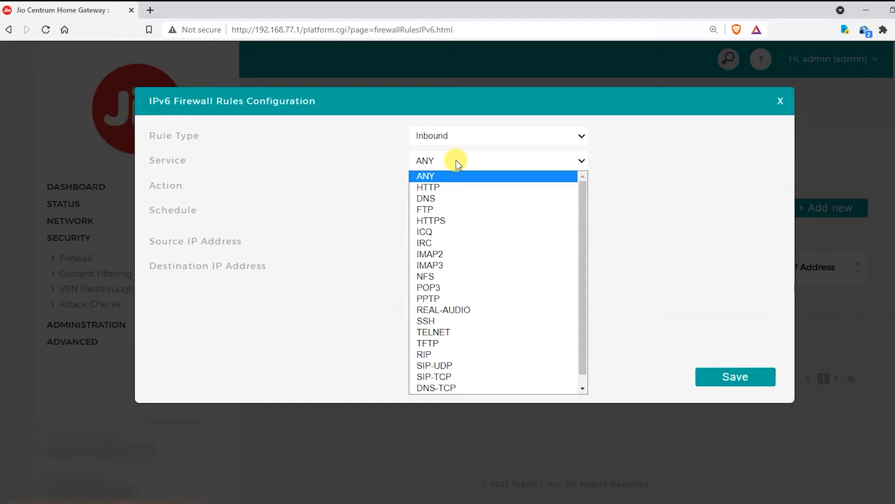
pyautogui.click(457, 186)
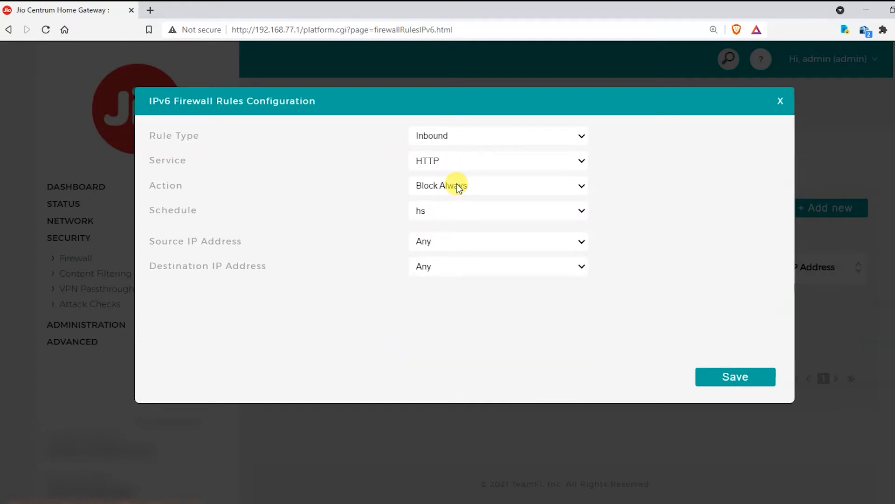
pyautogui.click(457, 185)
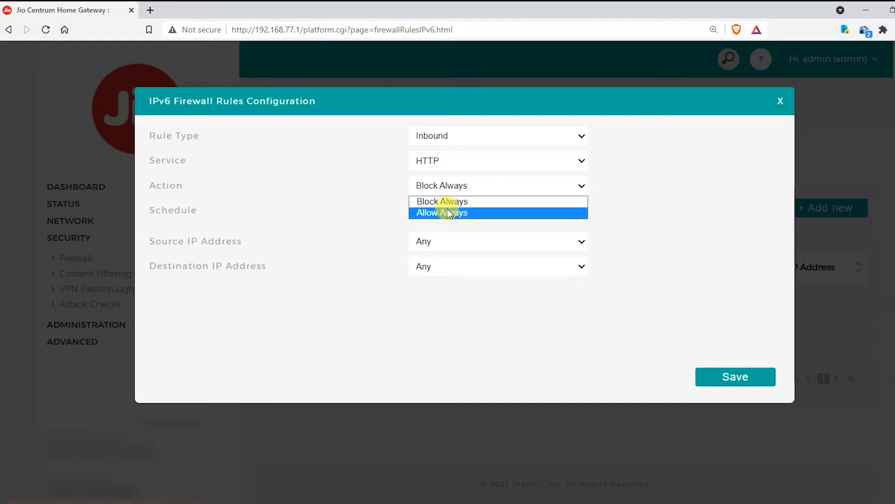
pyautogui.click(447, 212)
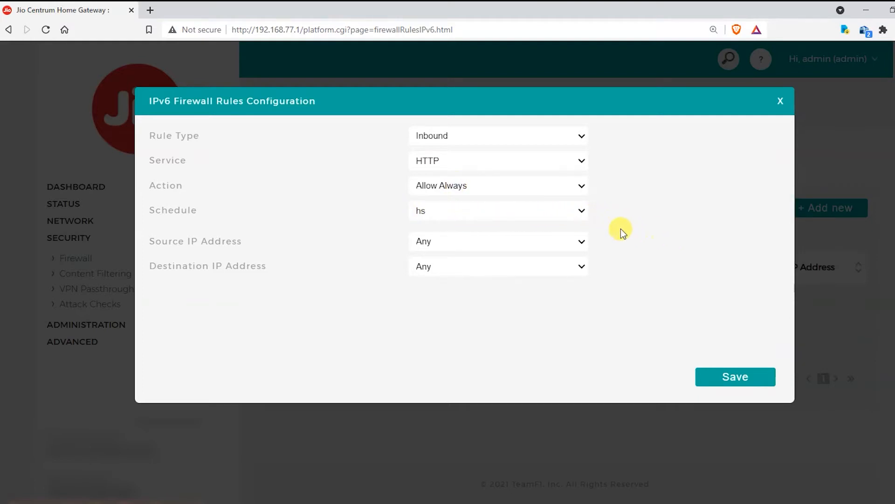
pyautogui.click(561, 211)
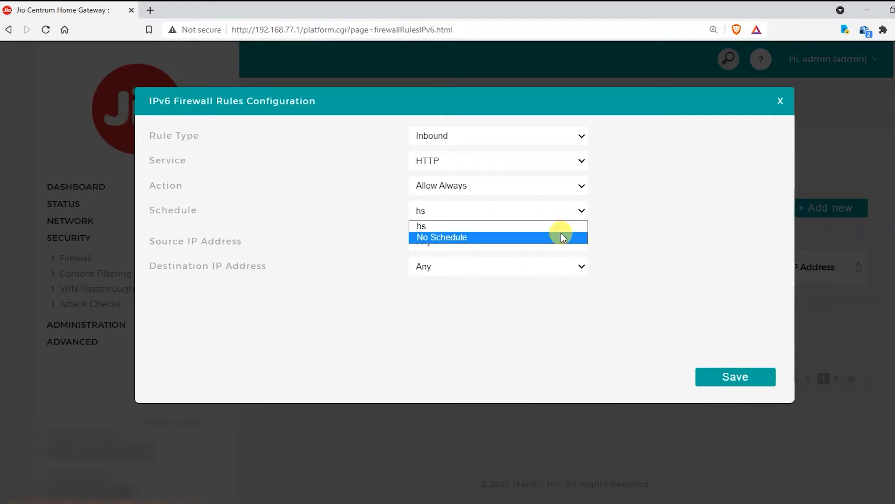
pyautogui.click(561, 235)
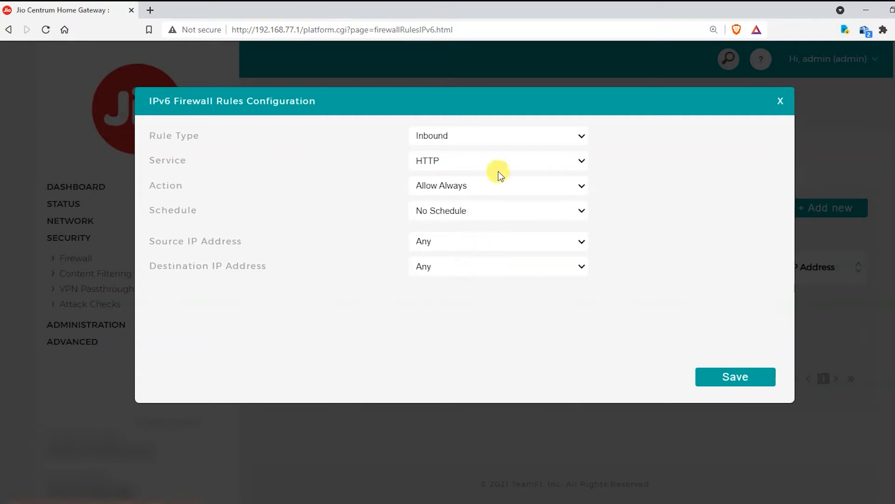
pyautogui.click(735, 379)
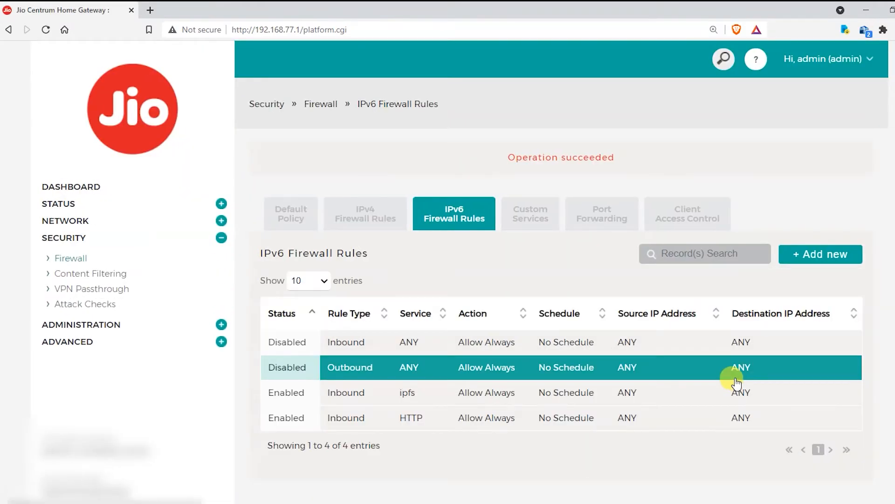
# Step: Add and save an IPv6 rule for HTTPS with Allow Always and No Schedule
pyautogui.click(812, 254)
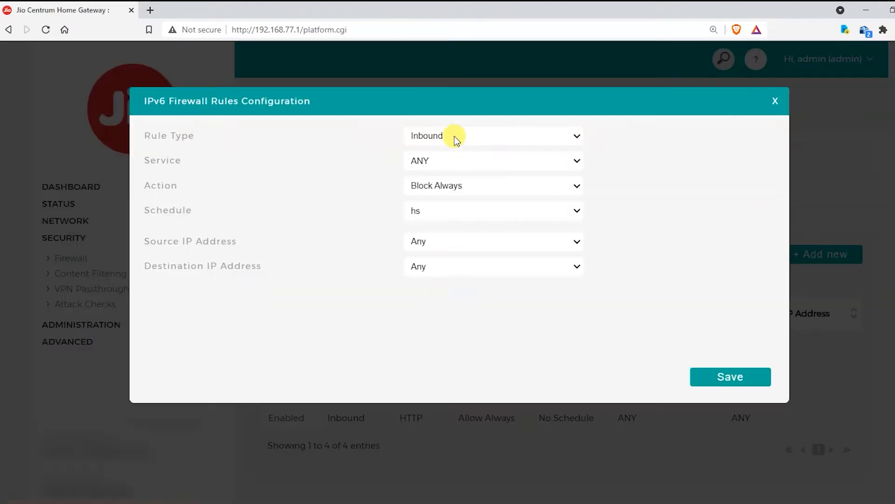
pyautogui.click(447, 160)
pyautogui.click(445, 220)
pyautogui.click(438, 186)
pyautogui.click(438, 212)
pyautogui.click(434, 211)
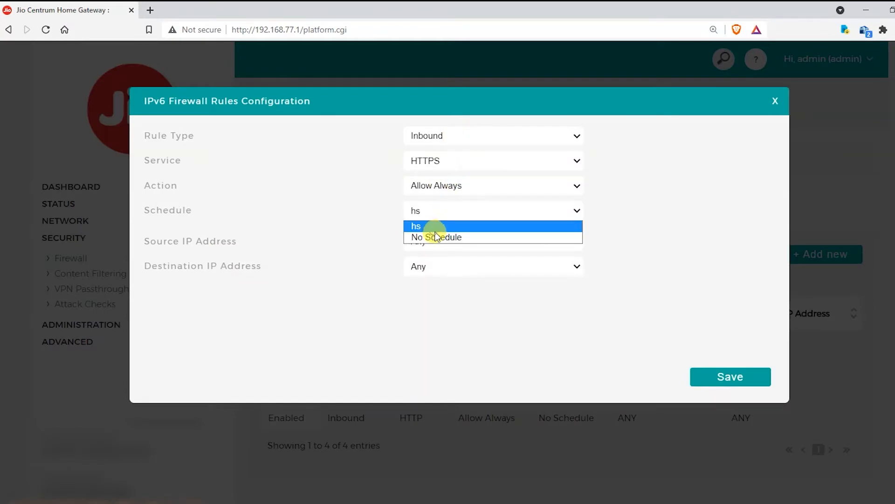
pyautogui.click(432, 236)
pyautogui.click(731, 377)
# Step: Add and save an IPv6 rule for SSH with Allow Always and No Schedule
pyautogui.click(812, 254)
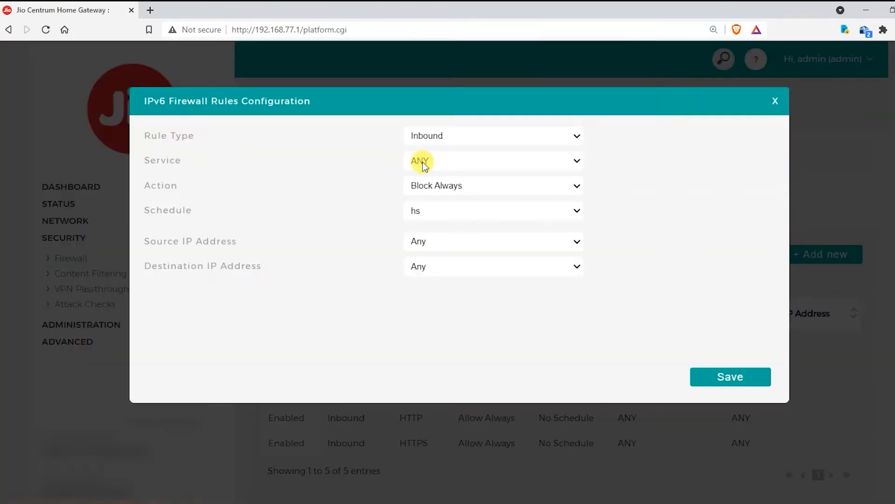
pyautogui.click(444, 161)
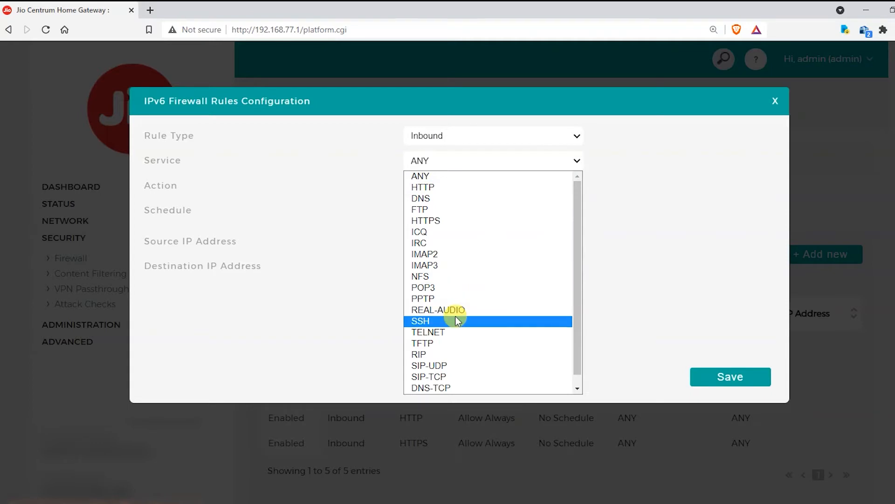
pyautogui.scroll(-1, 452, 303)
pyautogui.scroll(1, 448, 292)
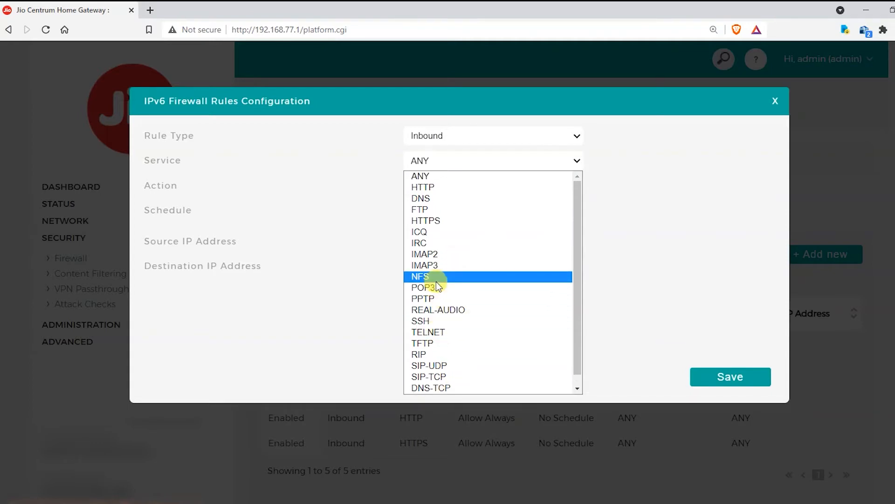
pyautogui.click(434, 320)
pyautogui.click(447, 185)
pyautogui.click(450, 212)
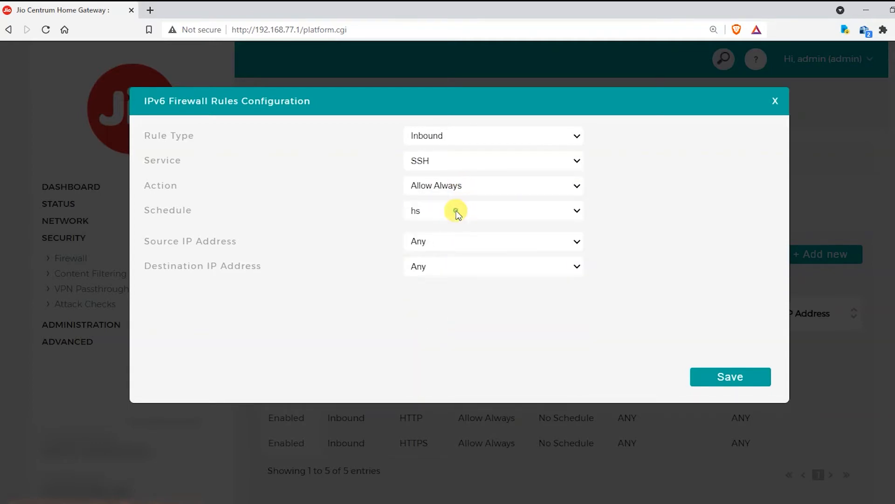
pyautogui.click(449, 210)
pyautogui.click(448, 237)
pyautogui.click(740, 374)
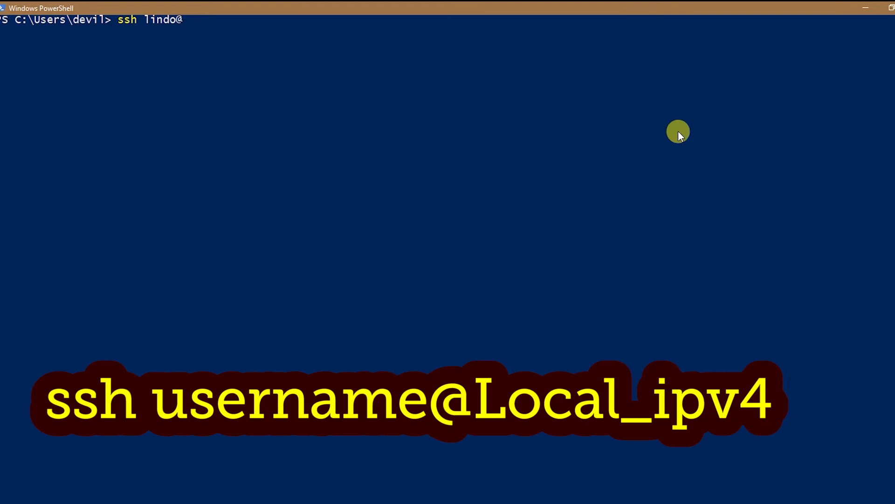
# Step: SSH into the home server at 192.168.77.214 and accept its host key
pyautogui.write('192.168.77.214')
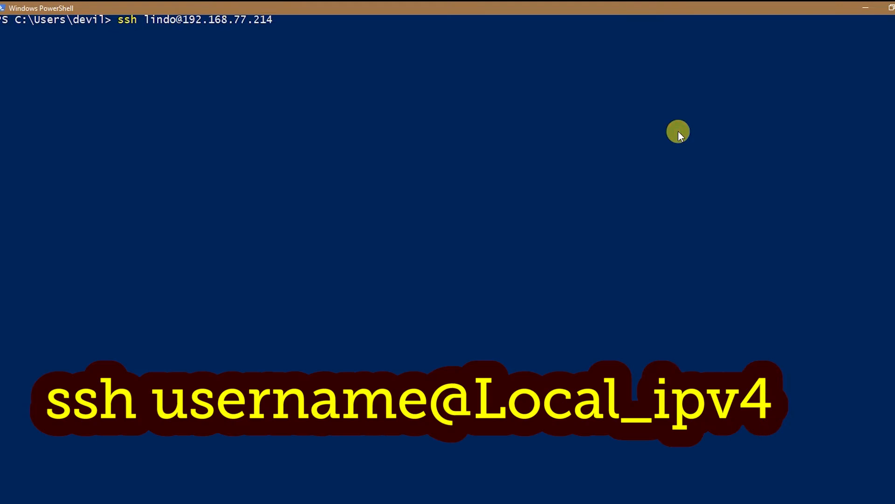
pyautogui.press('Return')
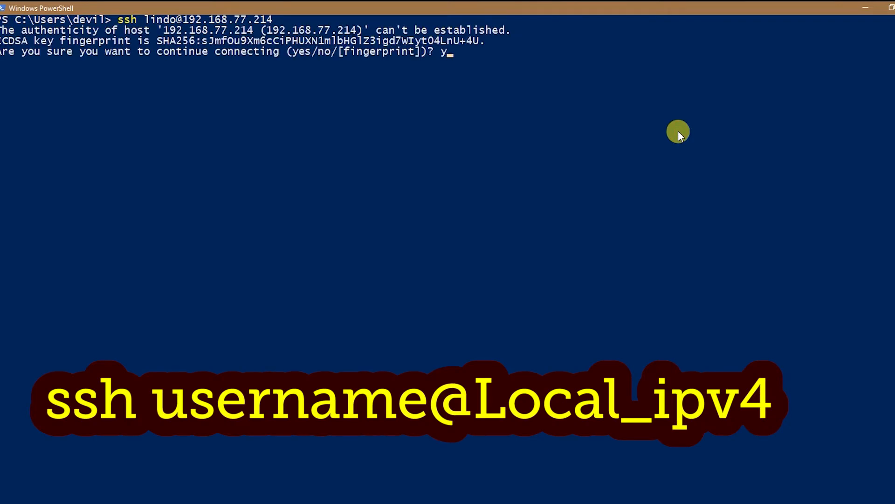
pyautogui.press('Return')
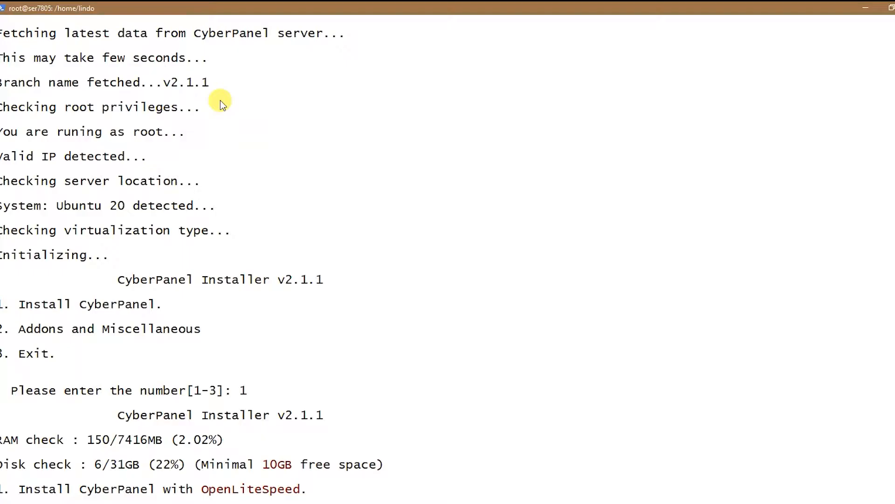
# Step: Review the installer checks: 7416MB RAM, 6/31GB disk at 22%, 10GB minimum, OpenLiteSpeed option
pyautogui.scroll(8, 220, 100)
pyautogui.scroll(-1, 220, 101)
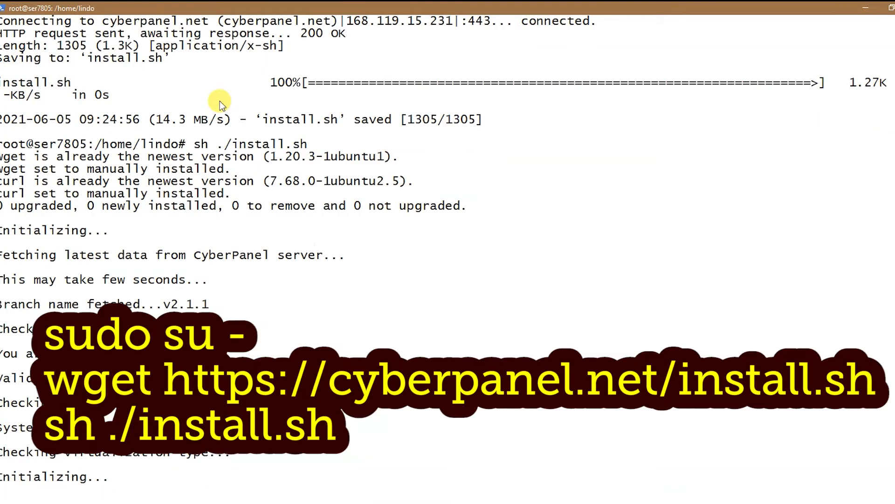
pyautogui.scroll(1, 218, 102)
pyautogui.scroll(-15, 178, 188)
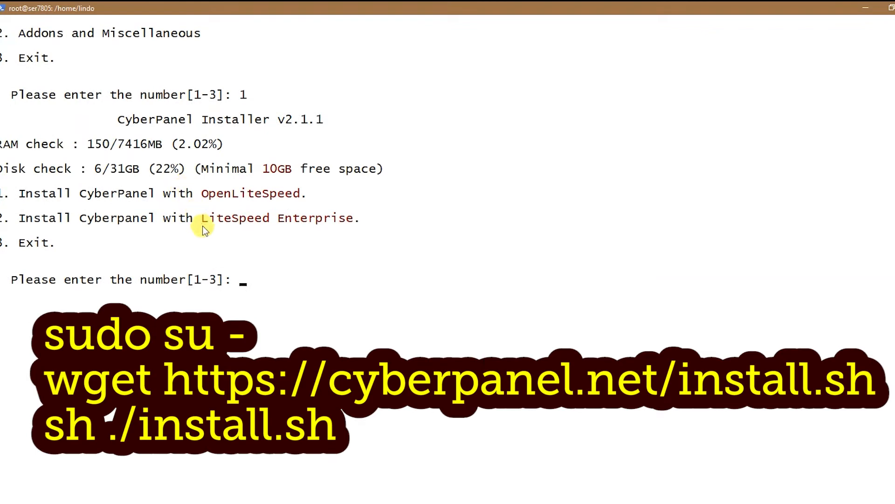
pyautogui.scroll(-1, 51, 197)
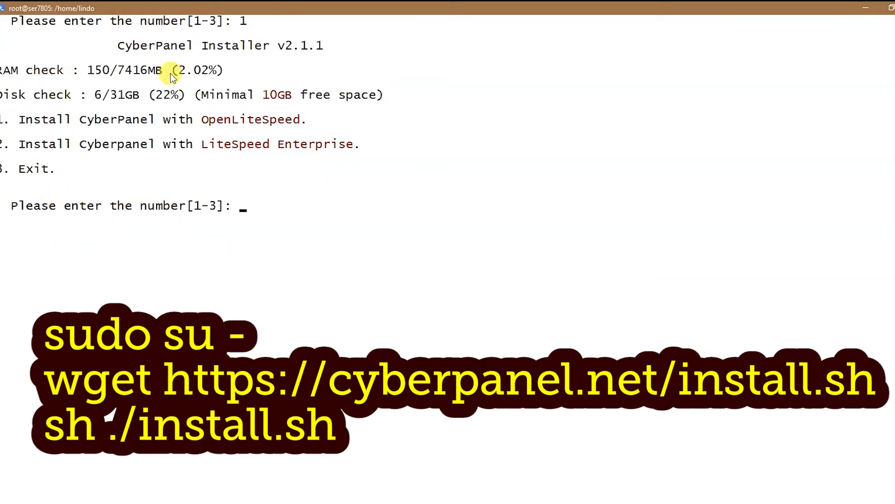
pyautogui.moveTo(88, 71); pyautogui.dragTo(142, 70)
pyautogui.click(143, 70)
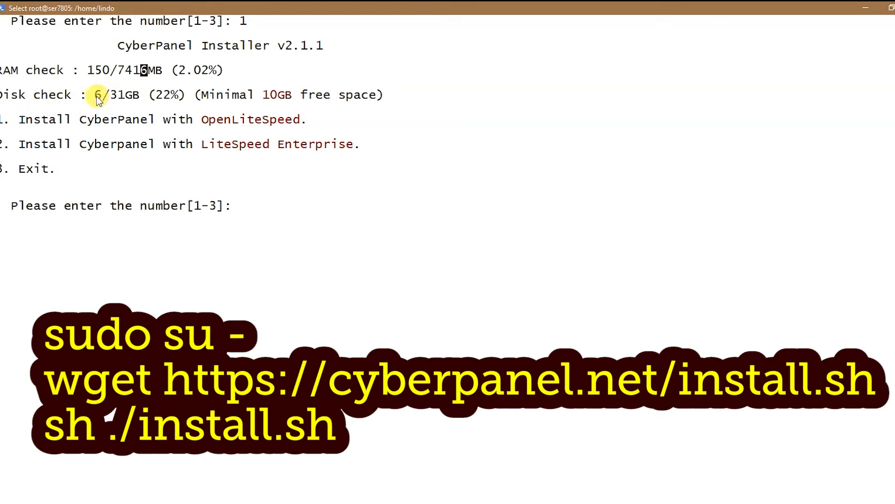
pyautogui.moveTo(96, 96); pyautogui.dragTo(136, 96)
pyautogui.moveTo(267, 96); pyautogui.dragTo(286, 95)
pyautogui.moveTo(153, 94); pyautogui.dragTo(154, 94)
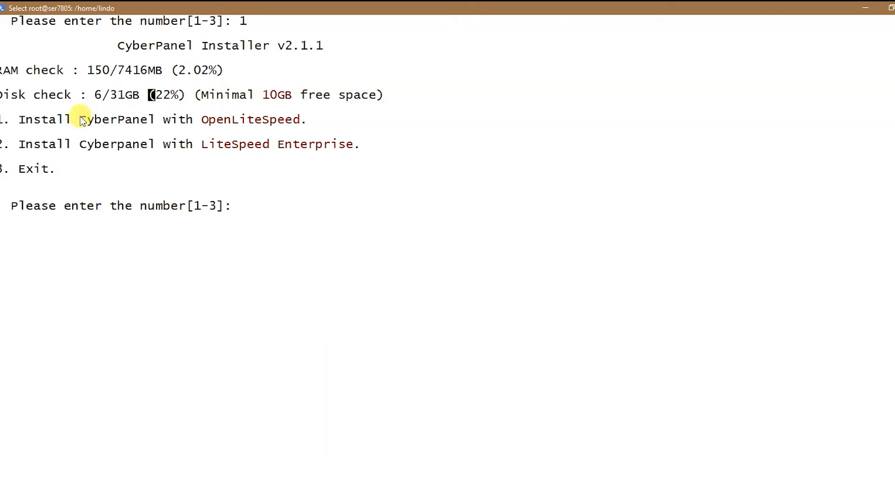
pyautogui.moveTo(203, 122); pyautogui.dragTo(301, 120)
# Step: Choose option 1 for OpenLiteSpeed and decline the full service installation
pyautogui.moveTo(209, 147); pyautogui.dragTo(316, 147)
pyautogui.write('1')
pyautogui.press('Return')
pyautogui.write('n')
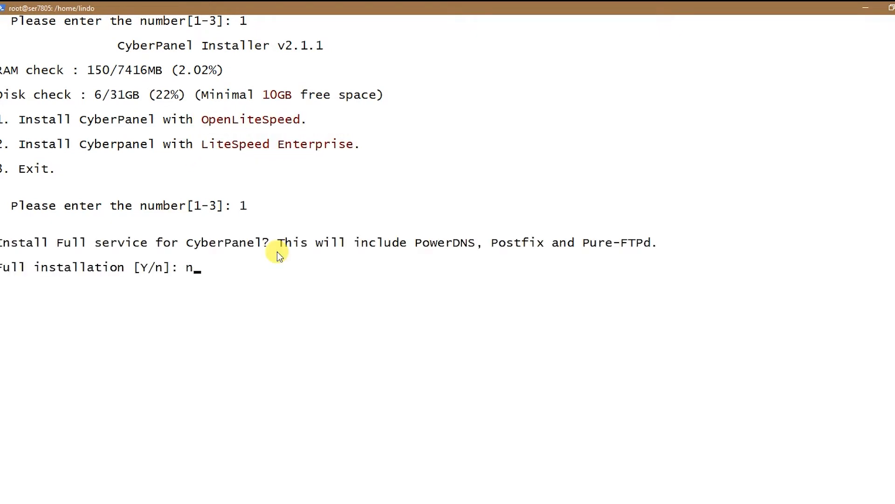
pyautogui.press('Return')
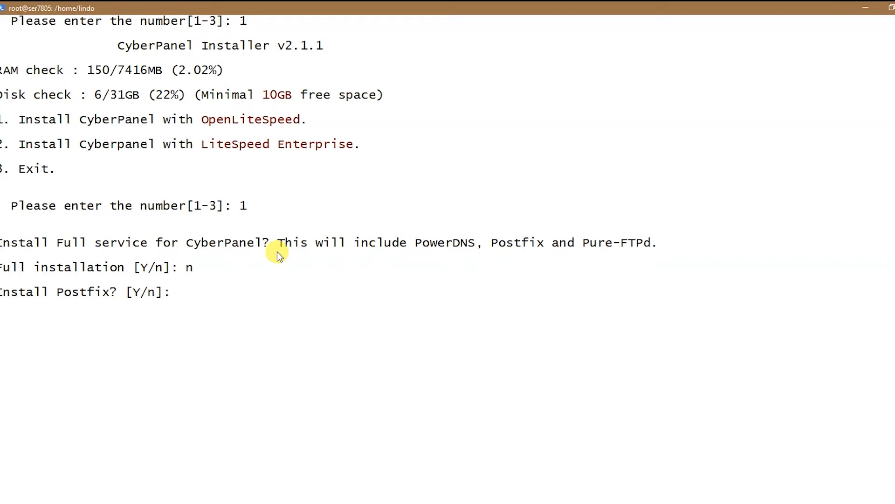
# Step: Decline Postfix, PowerDNS, PureFTPd and remote MySQL, and accept the latest CyberPanel version
pyautogui.write('n')
pyautogui.press('Return')
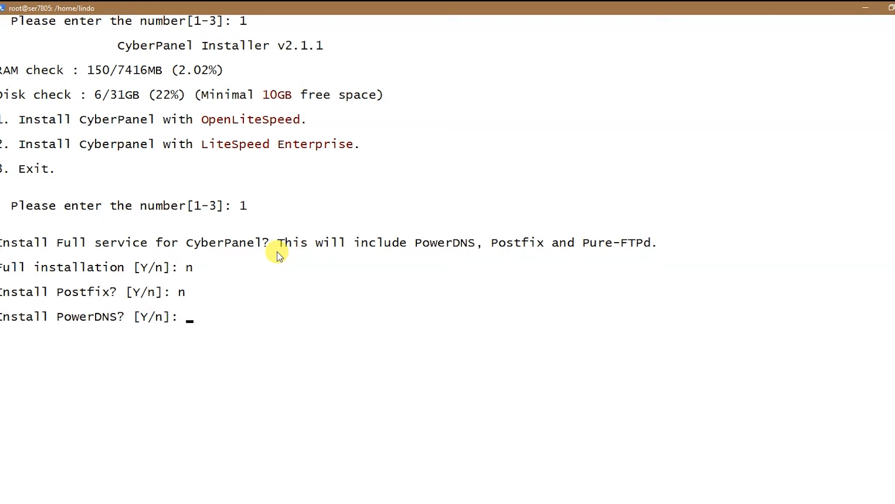
pyautogui.write('n')
pyautogui.press('Return')
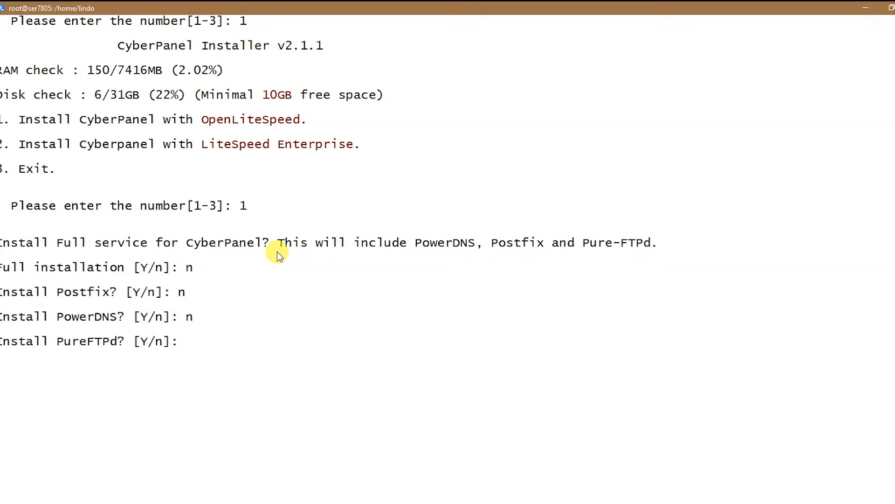
pyautogui.write('n')
pyautogui.press('Return')
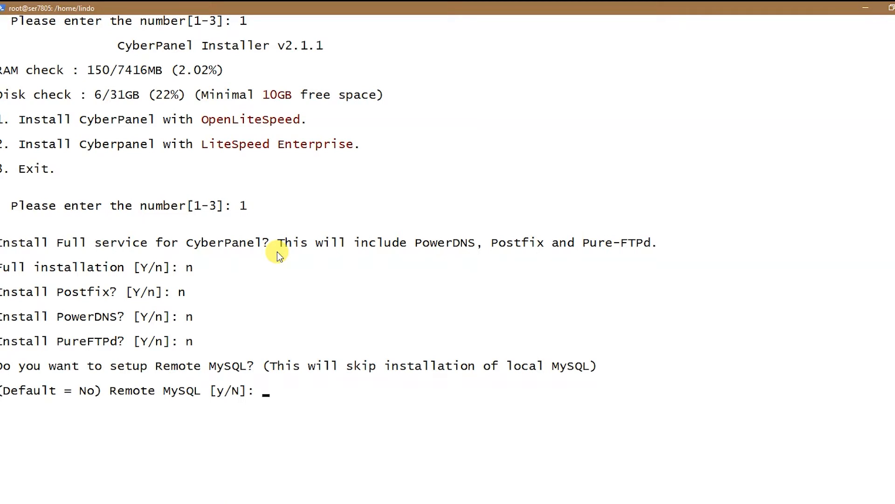
pyautogui.write('n')
pyautogui.press('Return')
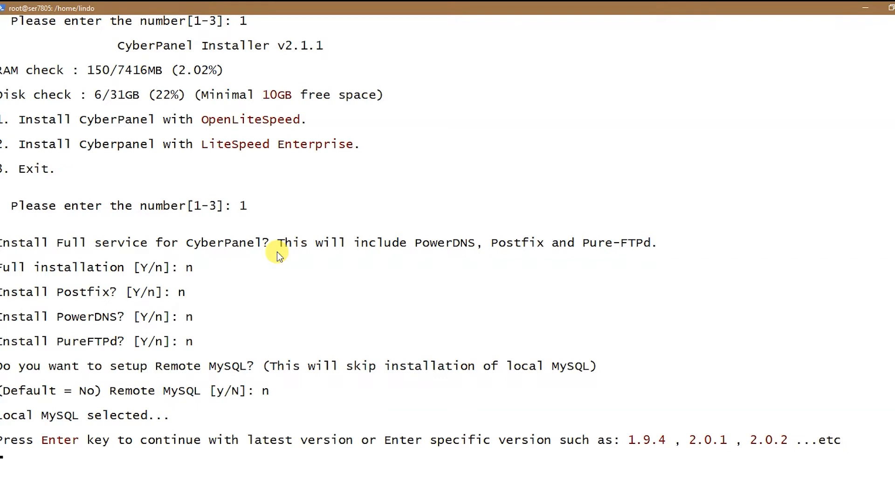
pyautogui.press('Return')
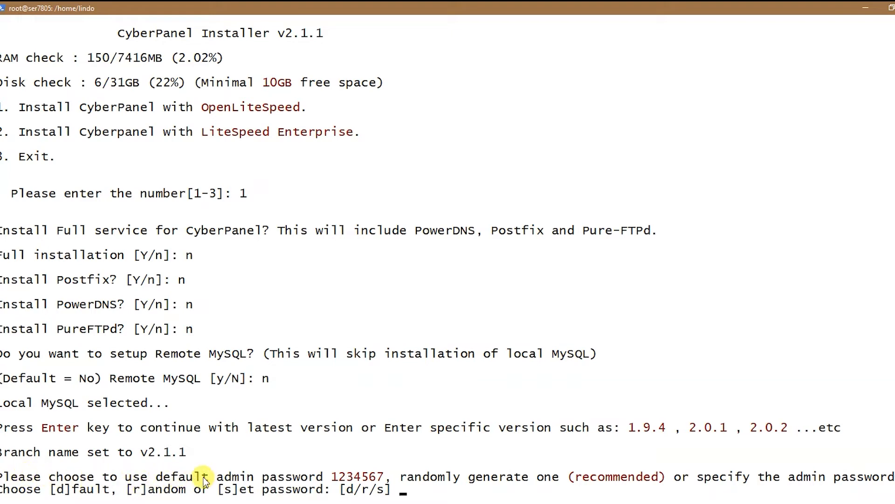
# Step: Use a random admin password, install Memcached, and decline Redis and WatchDog
pyautogui.write('r')
pyautogui.press('Return')
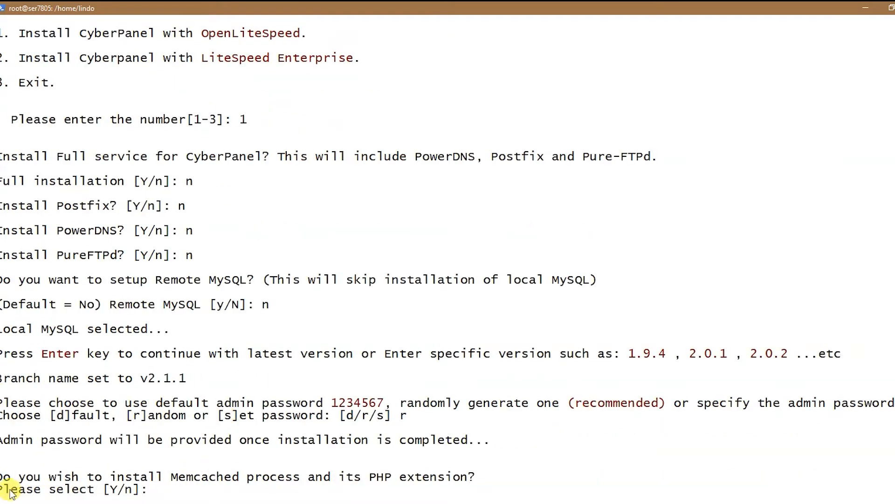
pyautogui.moveTo(1, 440); pyautogui.dragTo(475, 443)
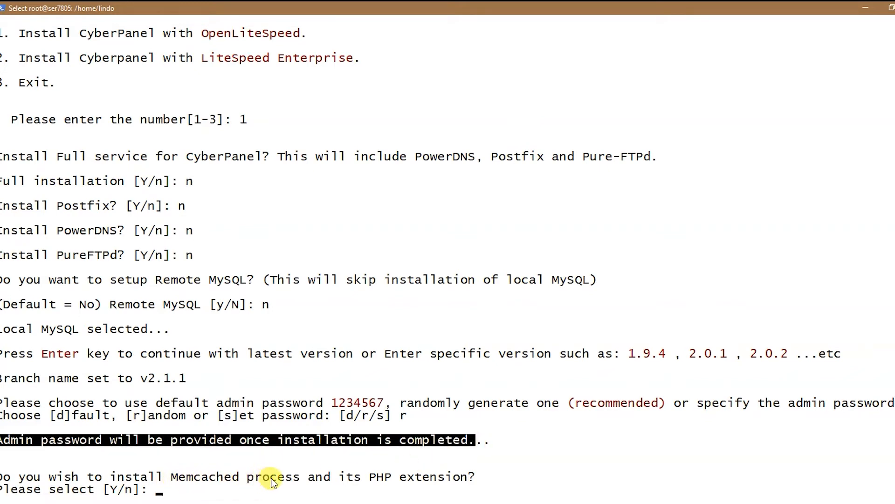
pyautogui.click(190, 489)
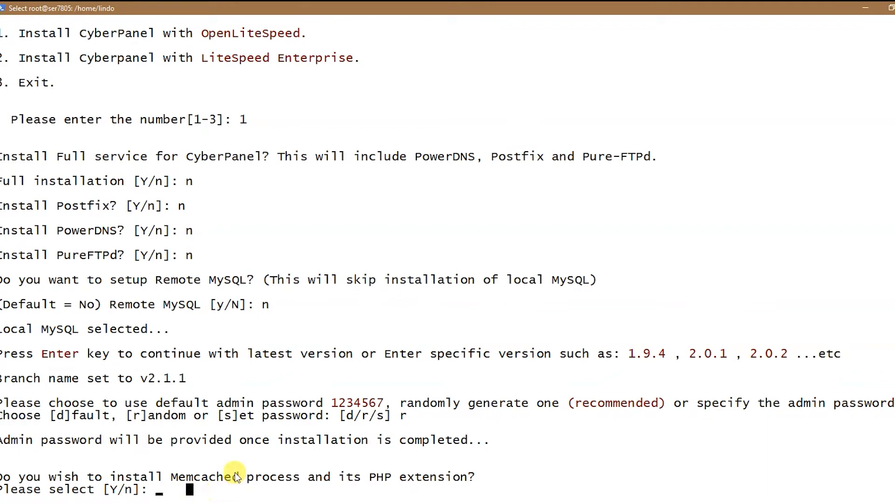
pyautogui.write('y')
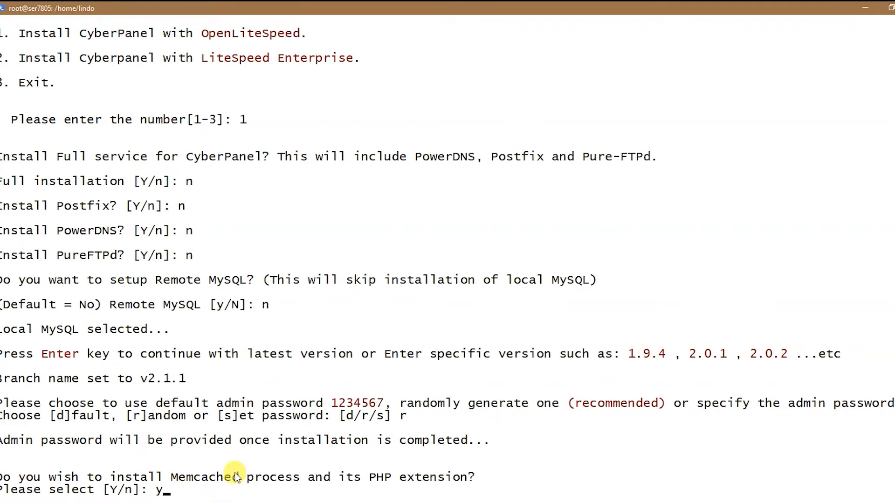
pyautogui.press('Return')
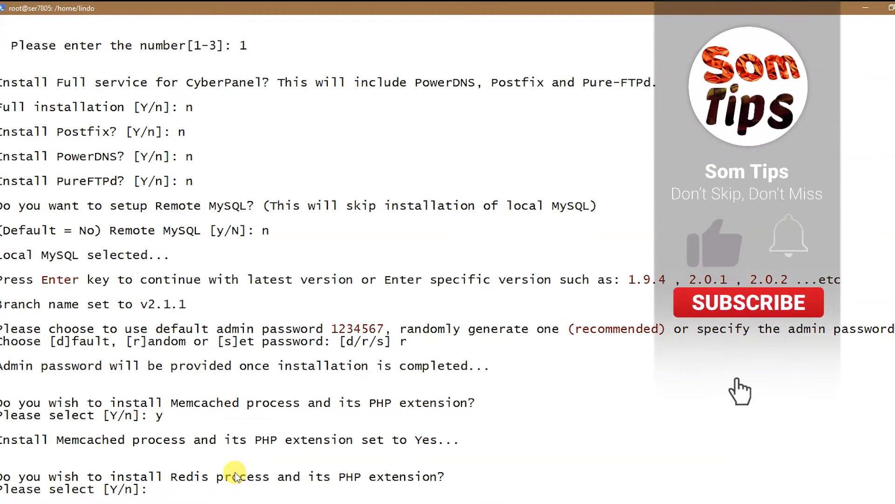
pyautogui.write('n')
pyautogui.press('Return')
pyautogui.write('no')
pyautogui.press('Return')
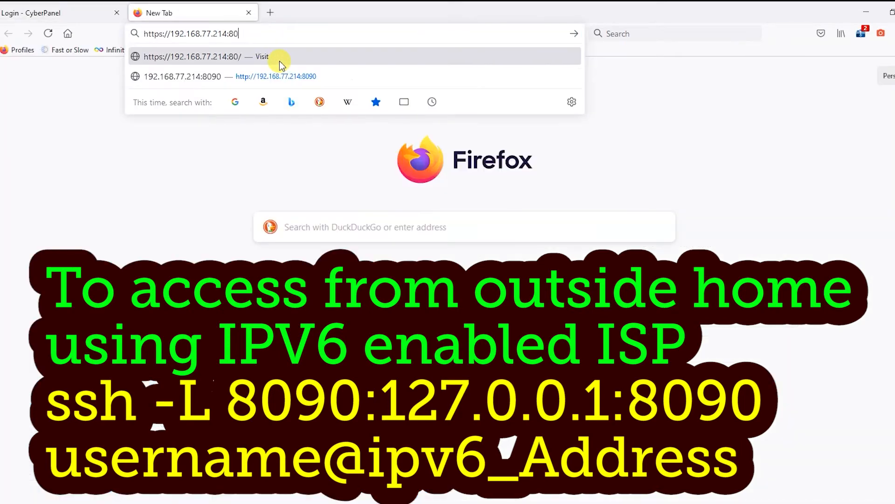
# Step: Load the server on port 7080 and accept the certificate risk to reach WebAdmin login
pyautogui.press('BackSpace')
pyautogui.press('BackSpace')
pyautogui.press('BackSpace')
pyautogui.write(':7080')
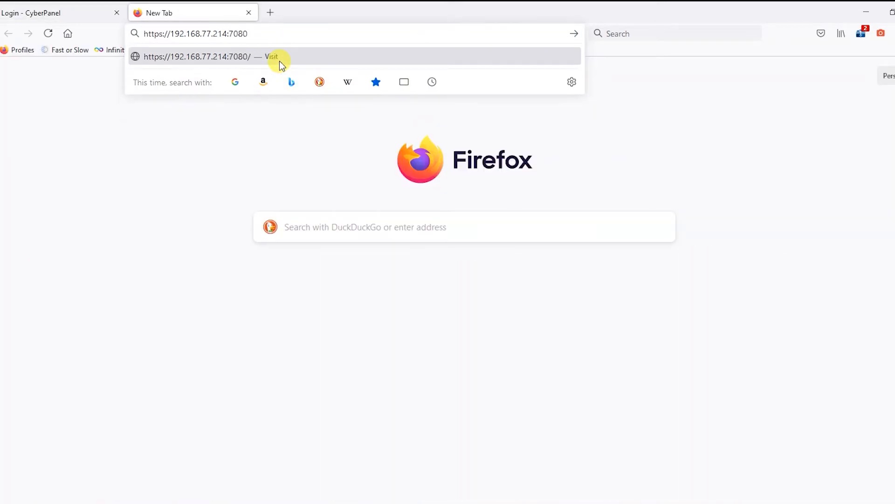
pyautogui.press('Return')
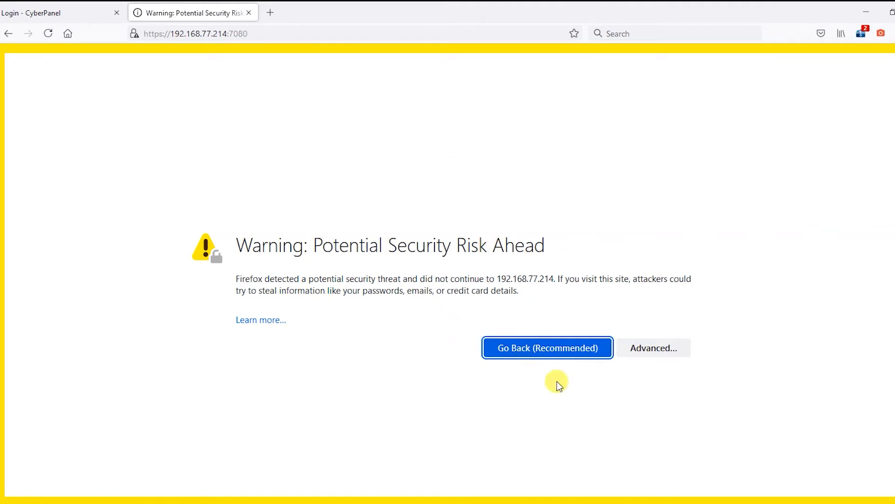
pyautogui.click(655, 349)
pyautogui.click(619, 454)
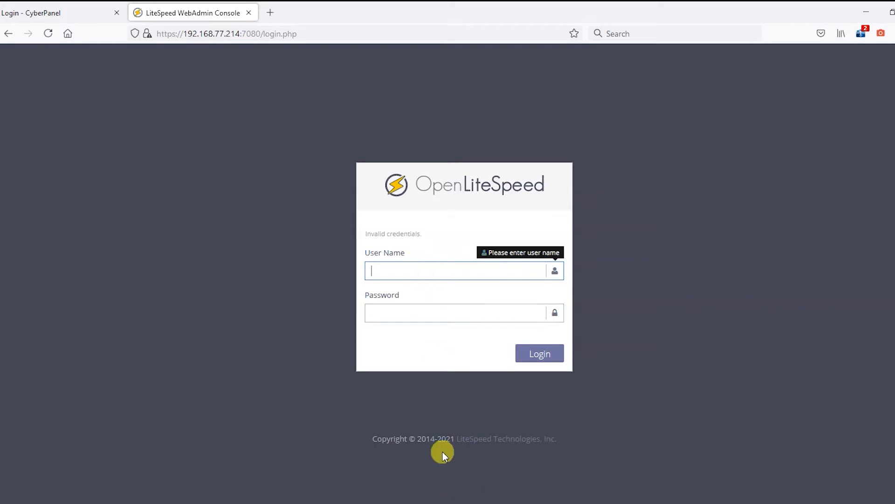
# Step: Switch between the CyberPanel tab and the OpenLiteSpeed WebAdmin login tab
pyautogui.click(60, 7)
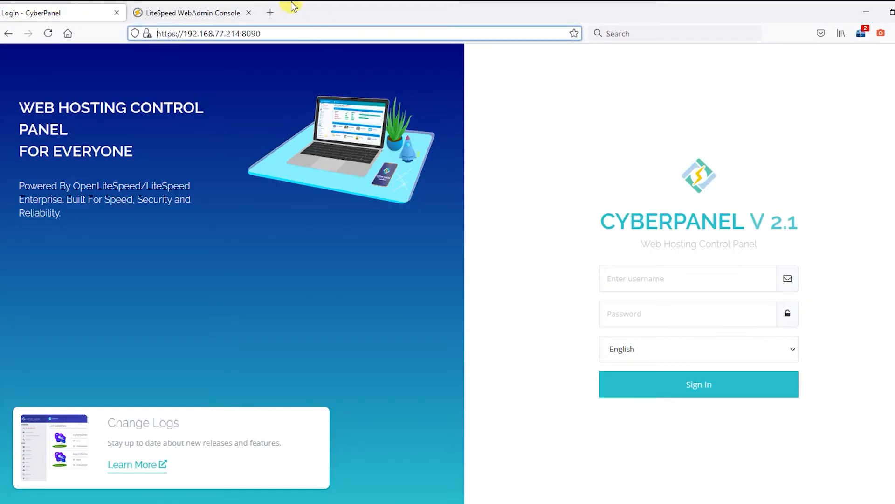
pyautogui.click(205, 7)
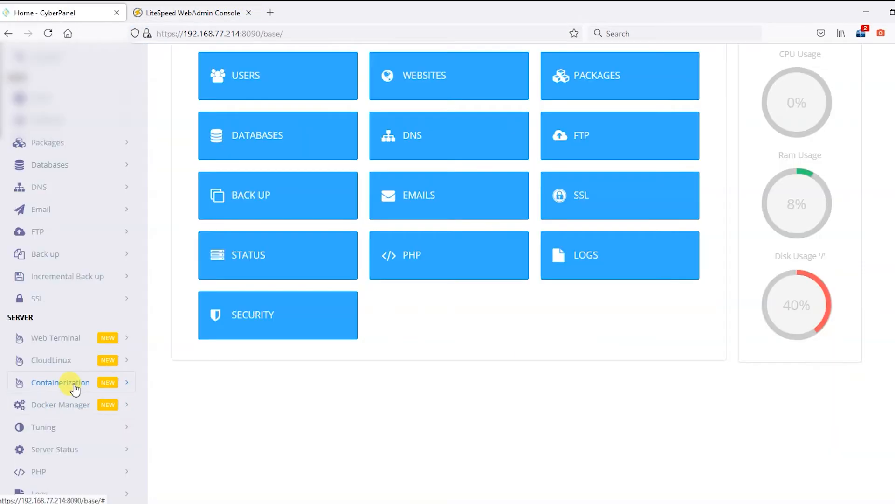
pyautogui.scroll(-2, 70, 382)
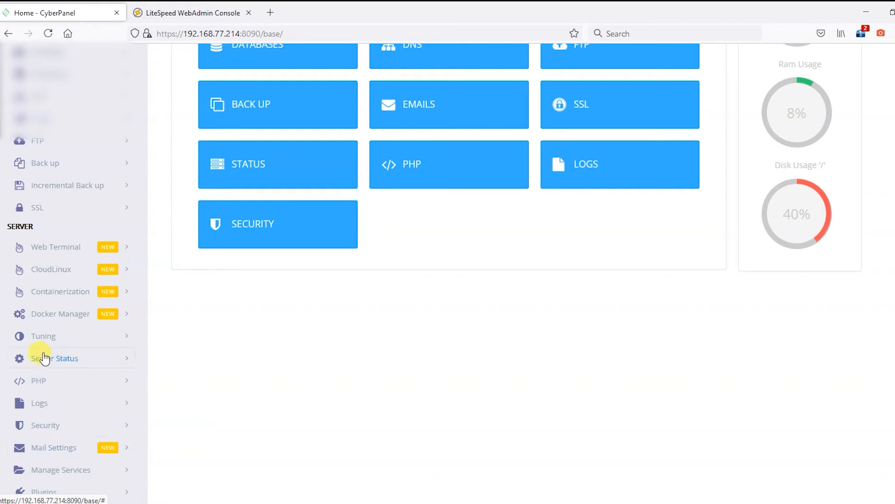
# Step: Expand the PHP sidebar section and open the PHP extensions installation page
pyautogui.scroll(1, 67, 462)
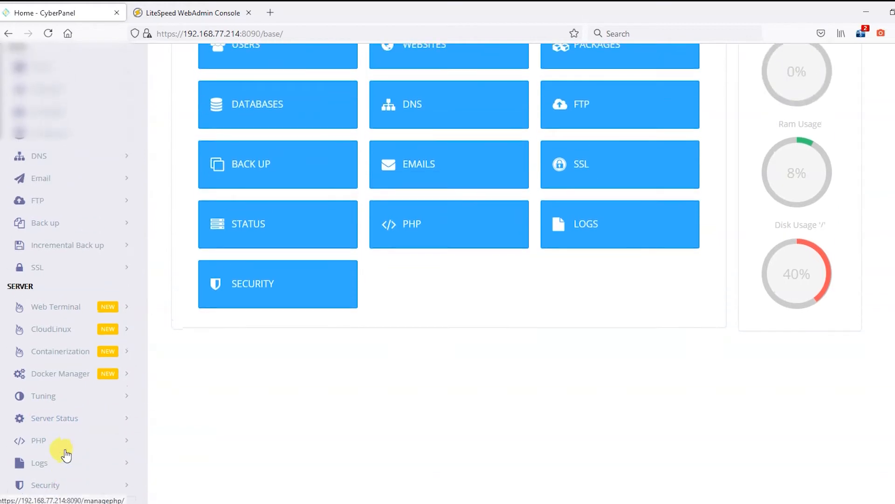
pyautogui.click(66, 448)
pyautogui.scroll(-2, 75, 436)
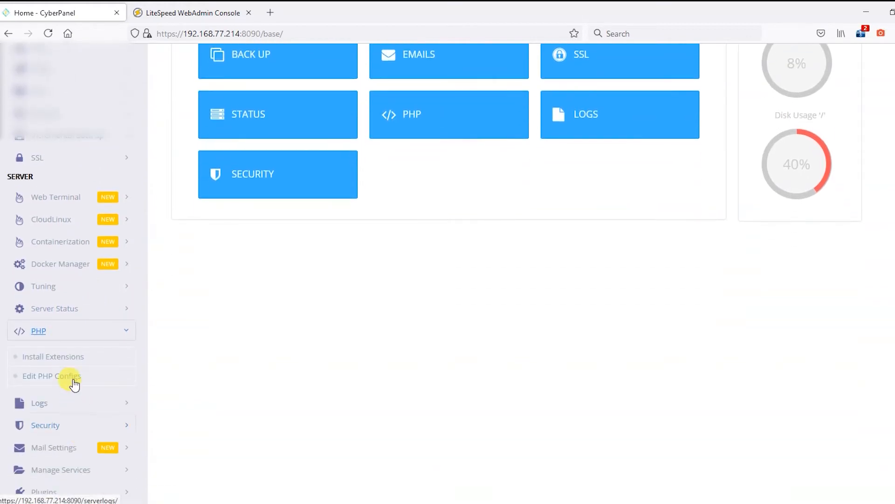
pyautogui.click(75, 363)
# Step: Open Edit PHP Configs, list PHP versions, and toggle between the Advanced and Basic tabs
pyautogui.scroll(3, 206, 412)
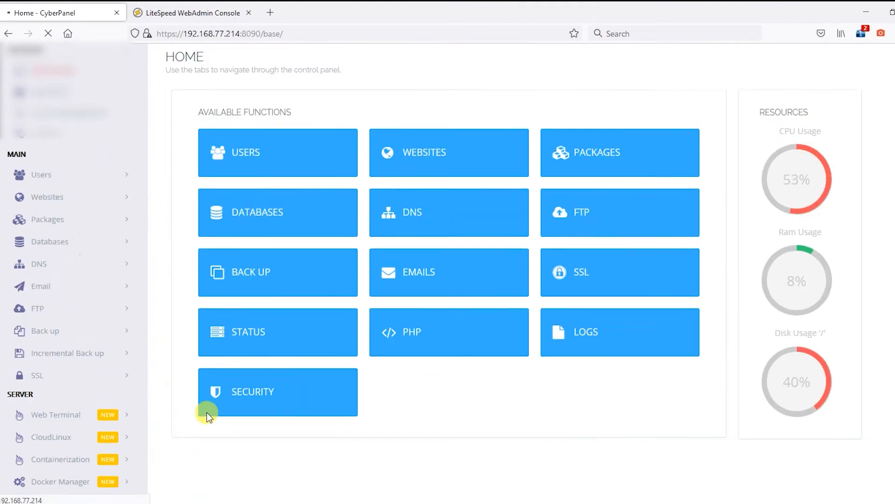
pyautogui.scroll(-3, 205, 415)
pyautogui.click(38, 380)
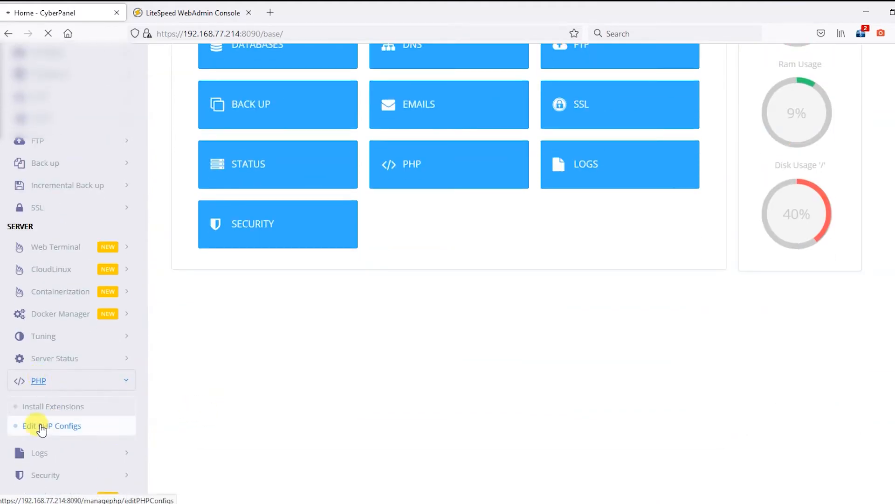
pyautogui.click(47, 426)
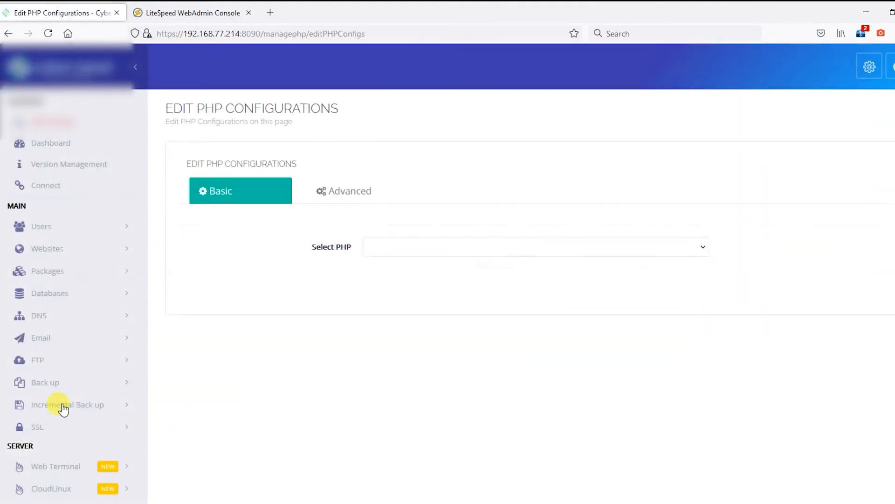
pyautogui.click(375, 245)
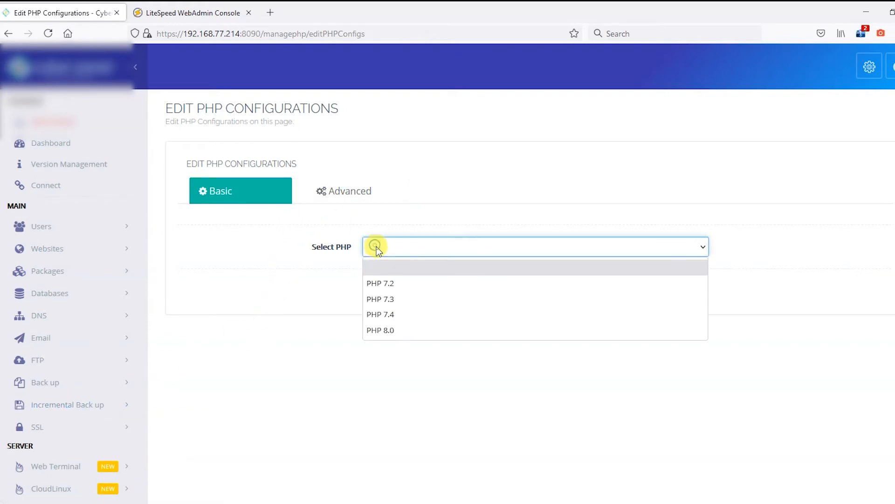
pyautogui.click(340, 192)
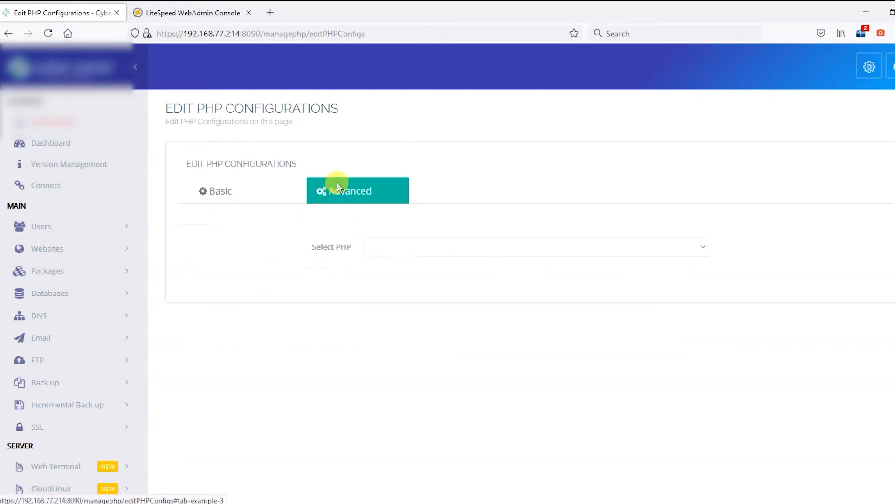
pyautogui.click(253, 191)
pyautogui.click(424, 245)
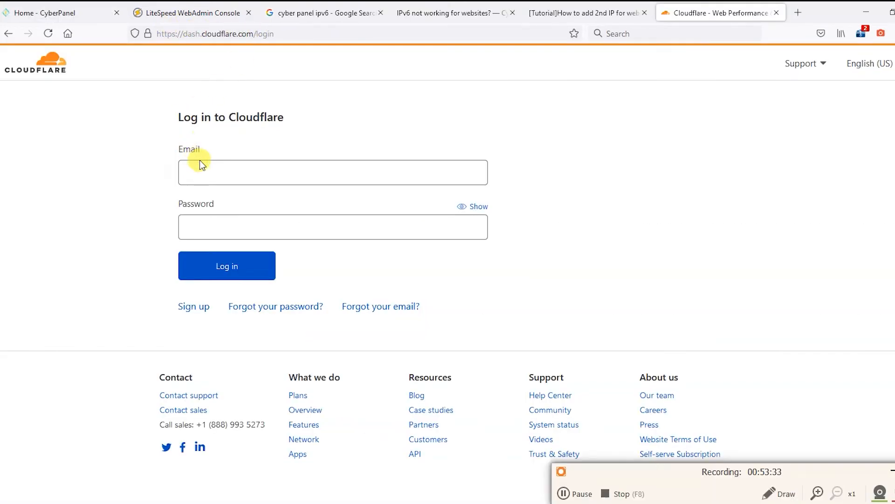
# Step: Log in to Cloudflare with the account email and password
pyautogui.click(223, 174)
pyautogui.click(236, 231)
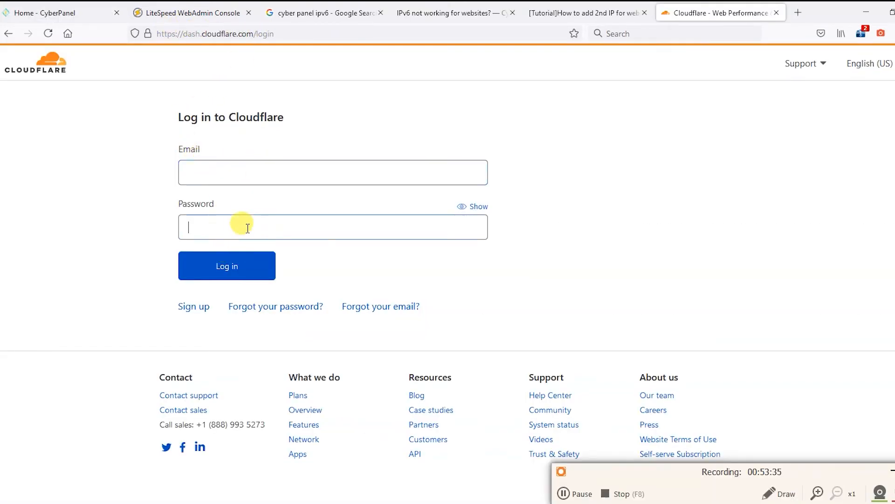
pyautogui.click(227, 275)
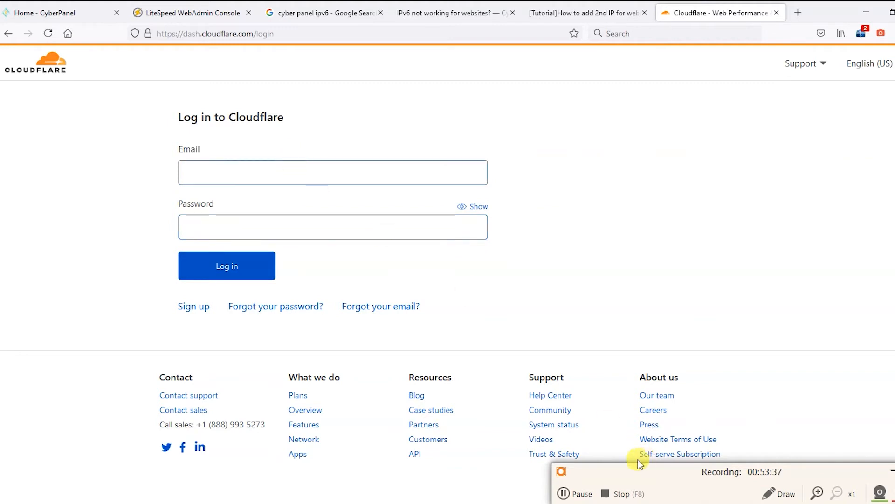
pyautogui.click(222, 195)
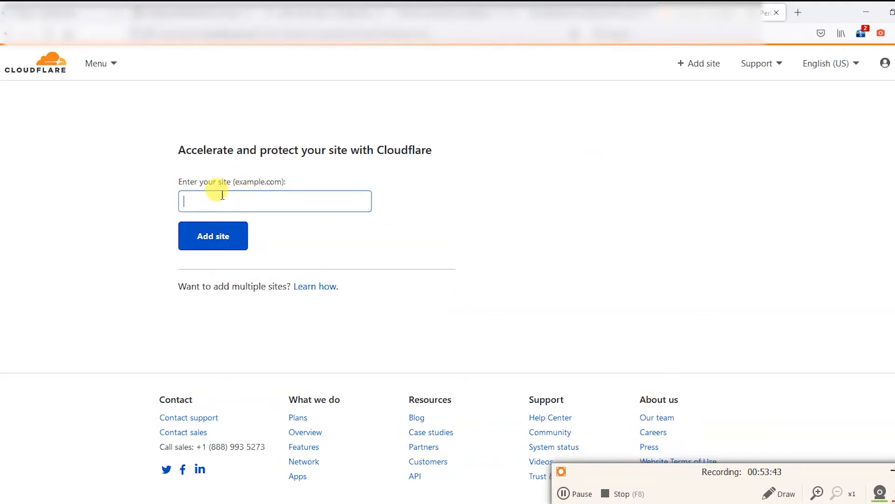
# Step: Enter iamnow.com and add it as a new site
pyautogui.click(224, 195)
pyautogui.click(228, 197)
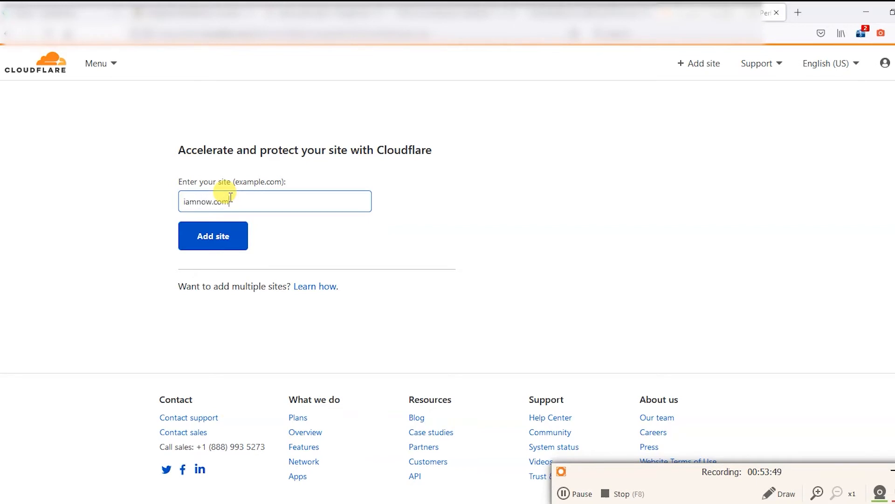
pyautogui.write('iamnow.com')
pyautogui.moveTo(231, 200); pyautogui.dragTo(150, 194)
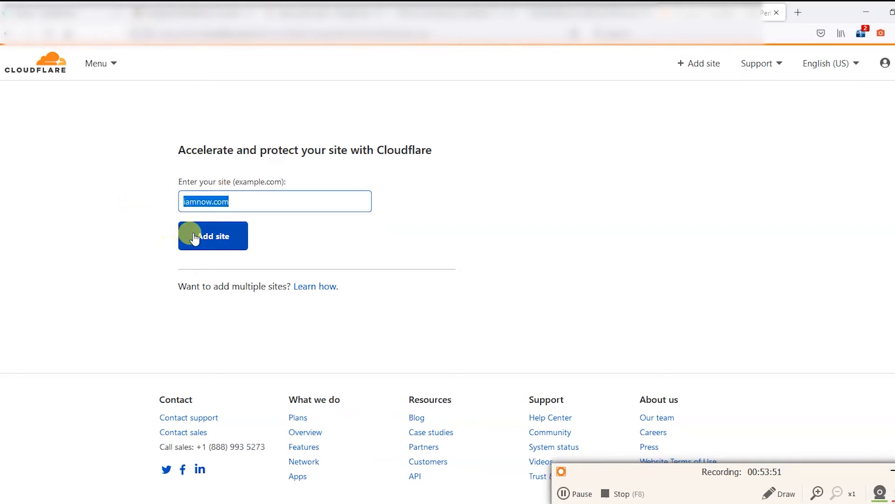
pyautogui.click(202, 235)
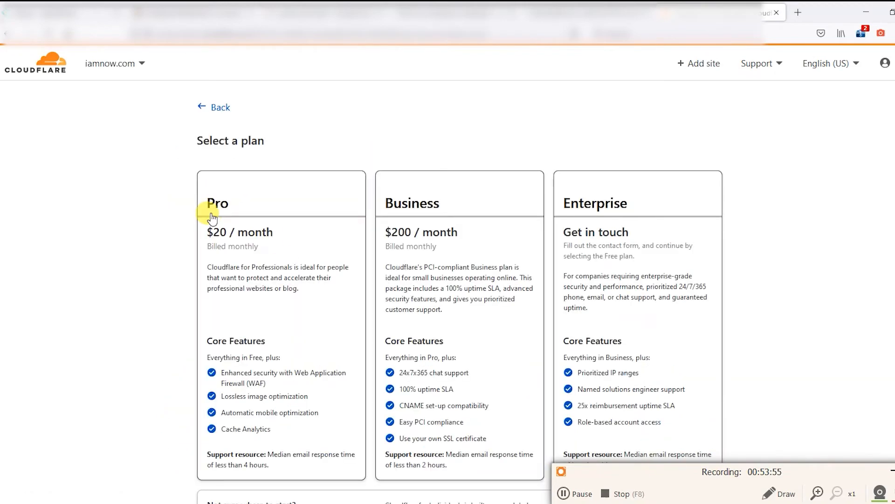
# Step: Select the Free plan and continue
pyautogui.scroll(-5, 210, 217)
pyautogui.scroll(-3, 211, 217)
pyautogui.click(300, 429)
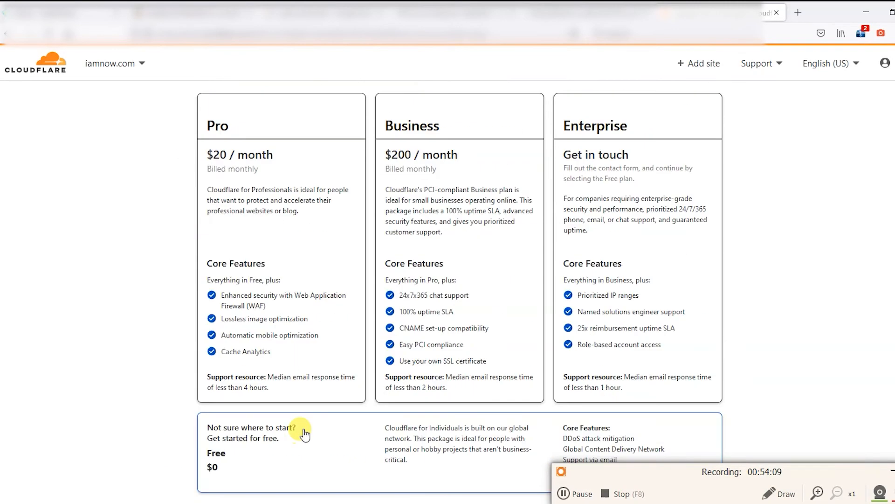
pyautogui.scroll(-5, 279, 408)
pyautogui.scroll(-1, 278, 408)
pyautogui.click(250, 252)
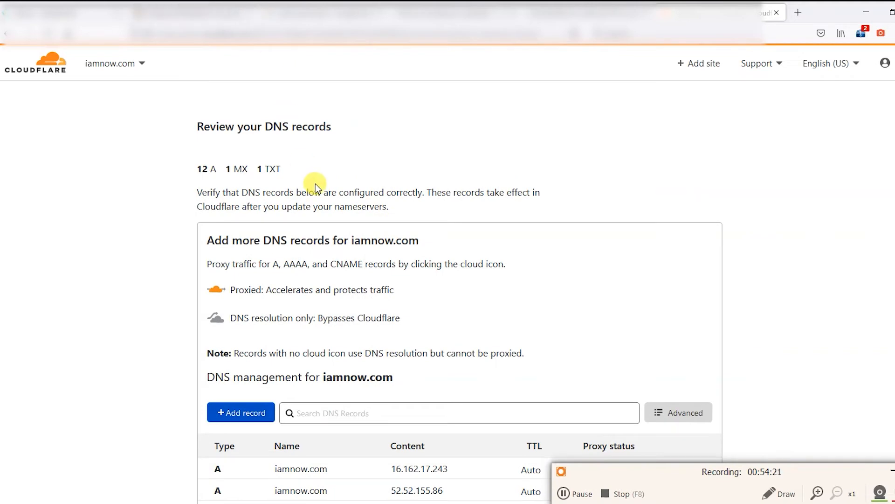
# Step: Review the imported DNS records to confirm every A record is proxied
pyautogui.scroll(-5, 217, 169)
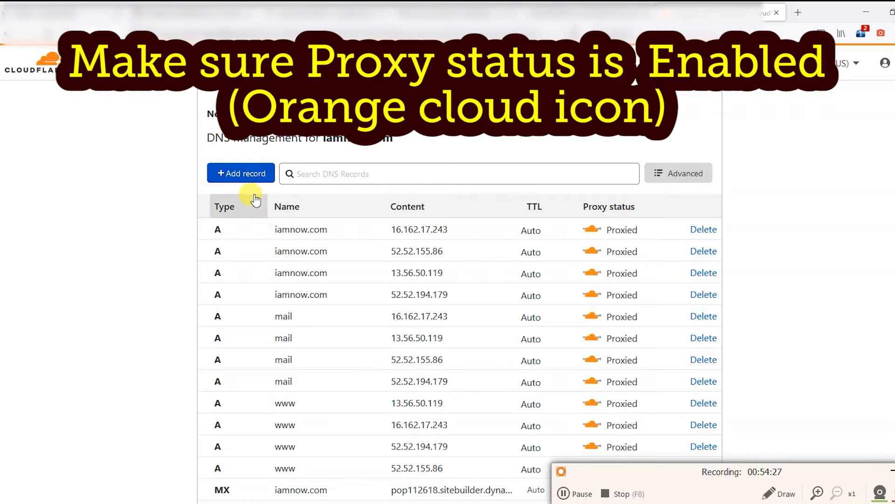
pyautogui.scroll(-7, 391, 242)
pyautogui.scroll(5, 392, 254)
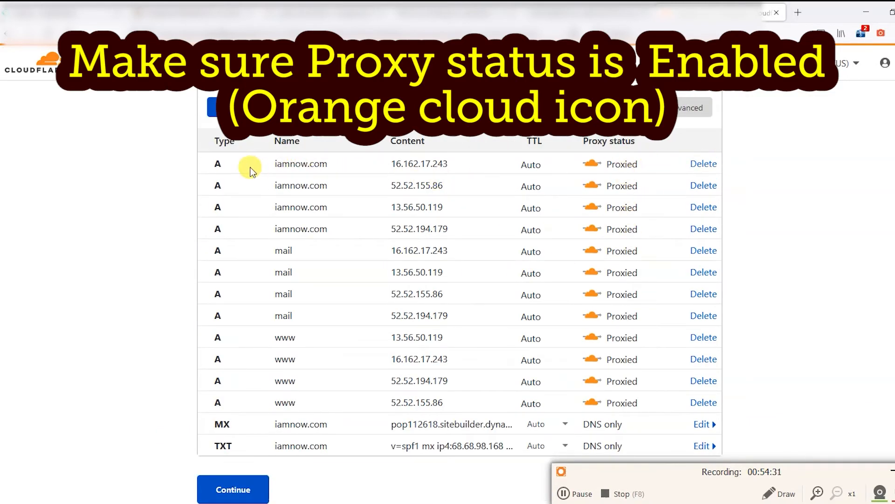
pyautogui.click(319, 164)
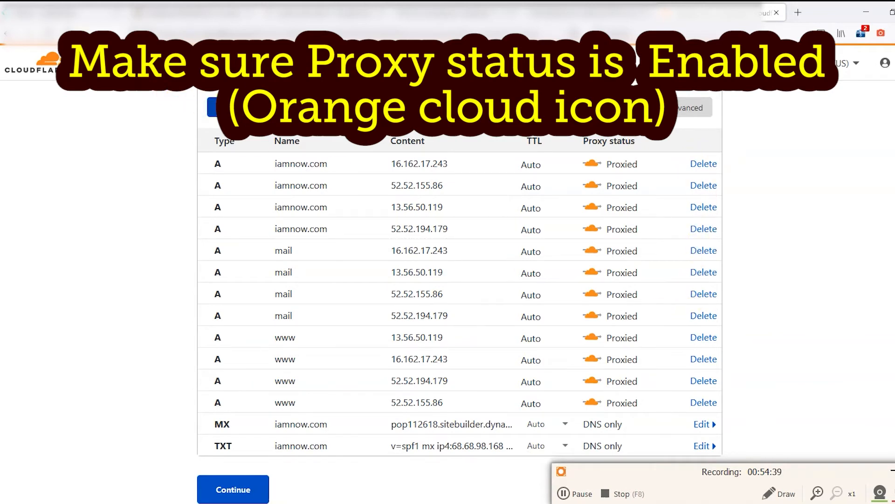
# Step: Start a new AAAA record named @ and move to its IPv6 address field
pyautogui.click(212, 108)
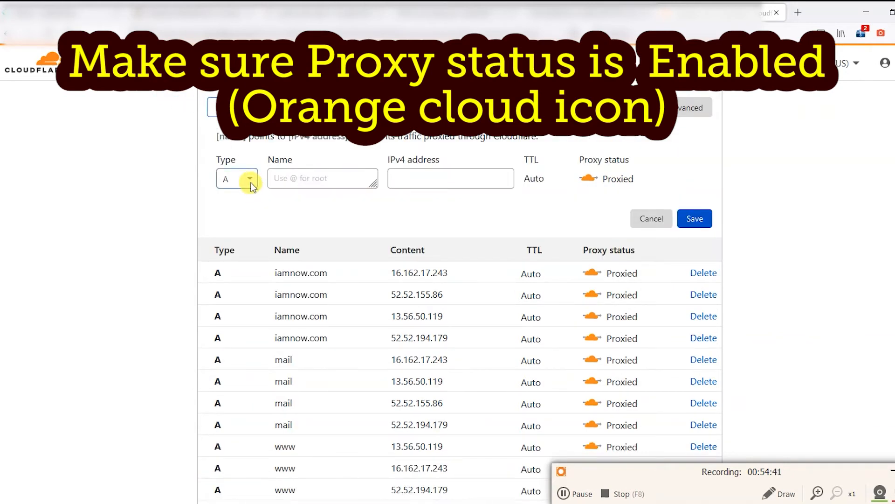
pyautogui.click(251, 183)
pyautogui.click(232, 226)
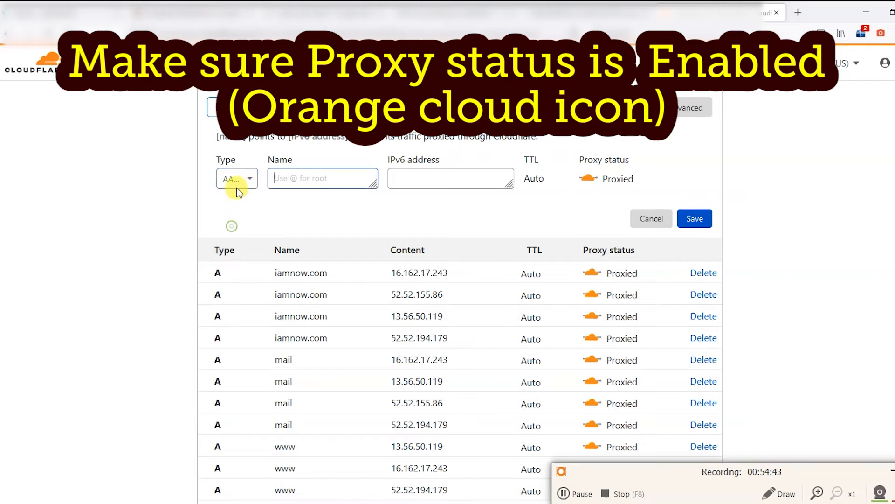
pyautogui.click(242, 184)
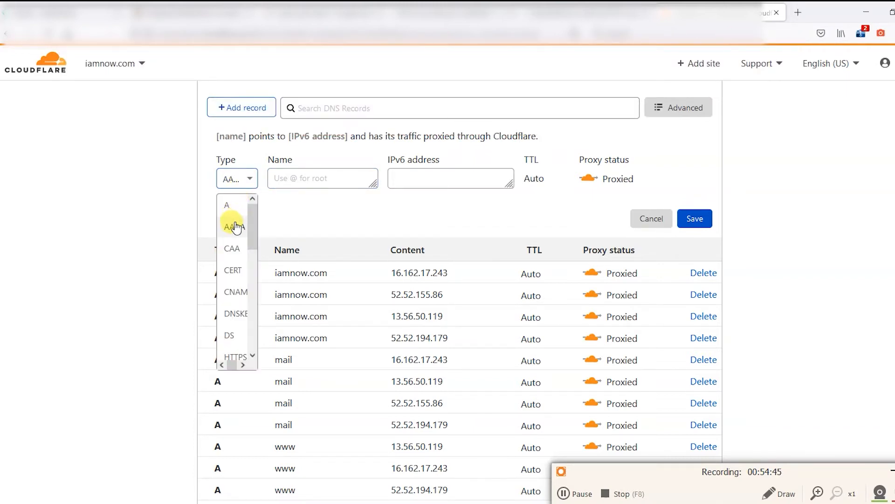
pyautogui.click(235, 224)
pyautogui.click(236, 178)
pyautogui.click(235, 225)
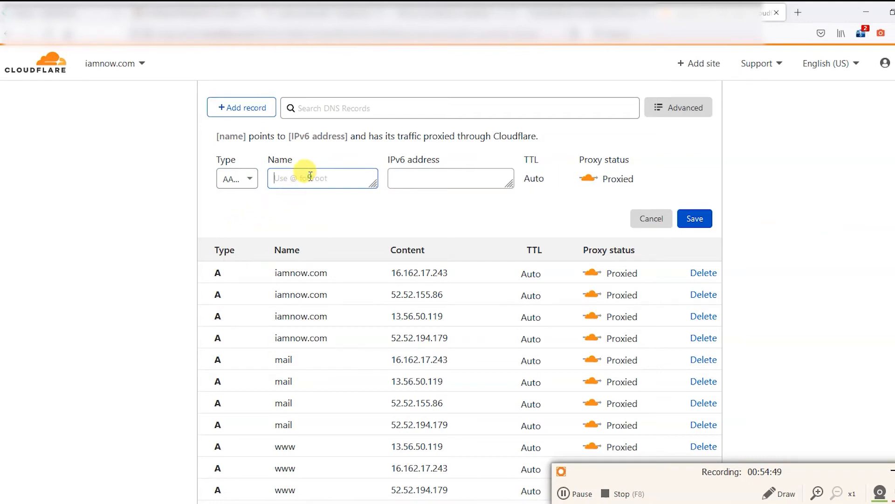
pyautogui.write('@')
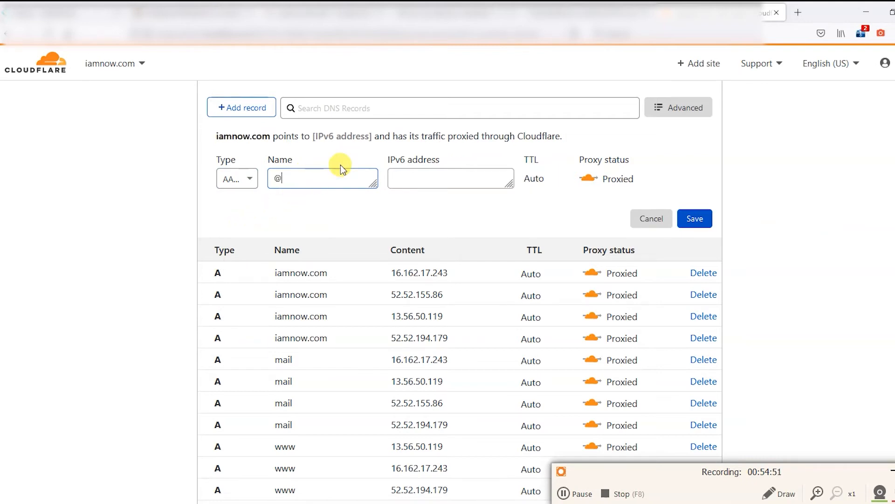
pyautogui.click(421, 176)
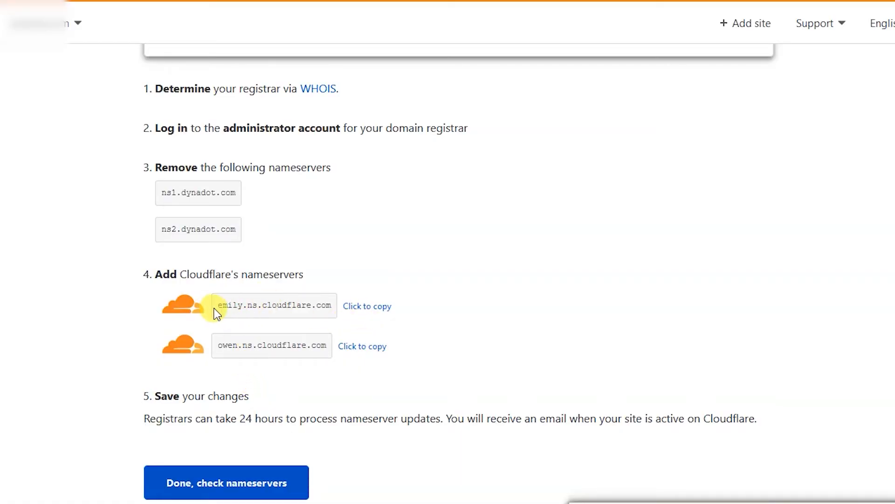
# Step: Select the Cloudflare nameservers and copy emily.ns.cloudflare.com to replace the dynadot ones
pyautogui.moveTo(220, 310); pyautogui.dragTo(332, 305)
pyautogui.moveTo(217, 346); pyautogui.dragTo(331, 344)
pyautogui.moveTo(218, 345); pyautogui.dragTo(325, 345)
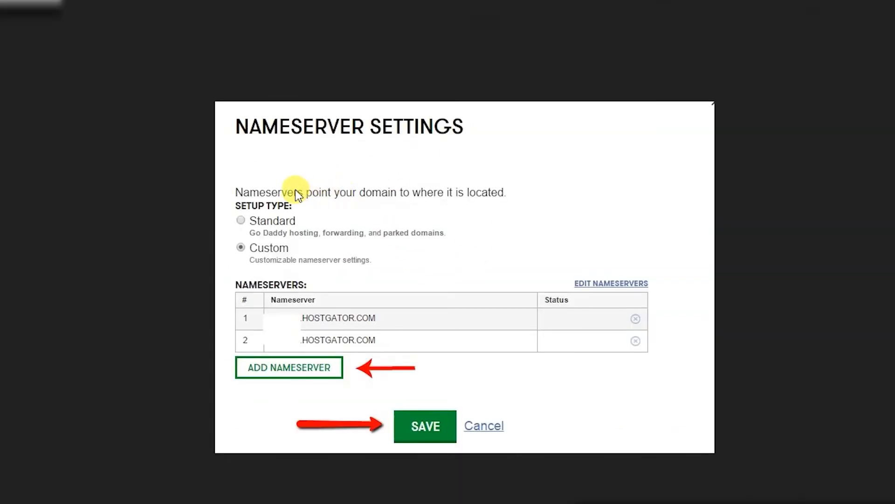
pyautogui.click(286, 170)
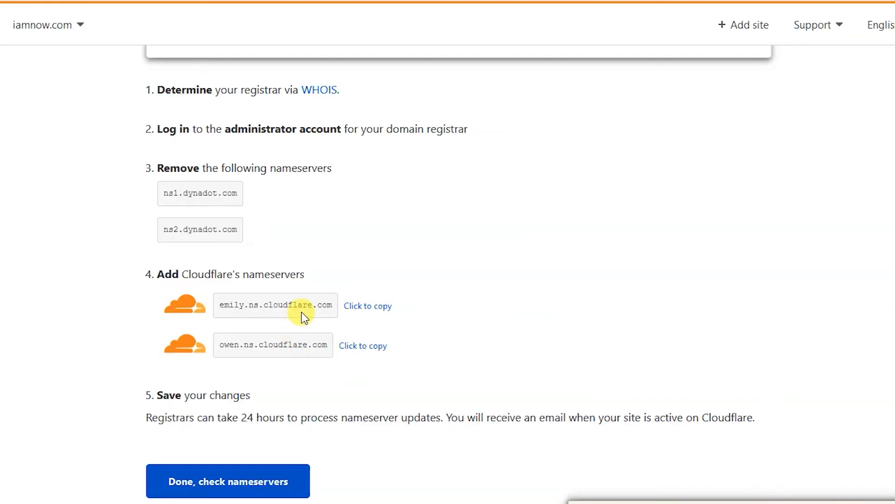
pyautogui.click(351, 309)
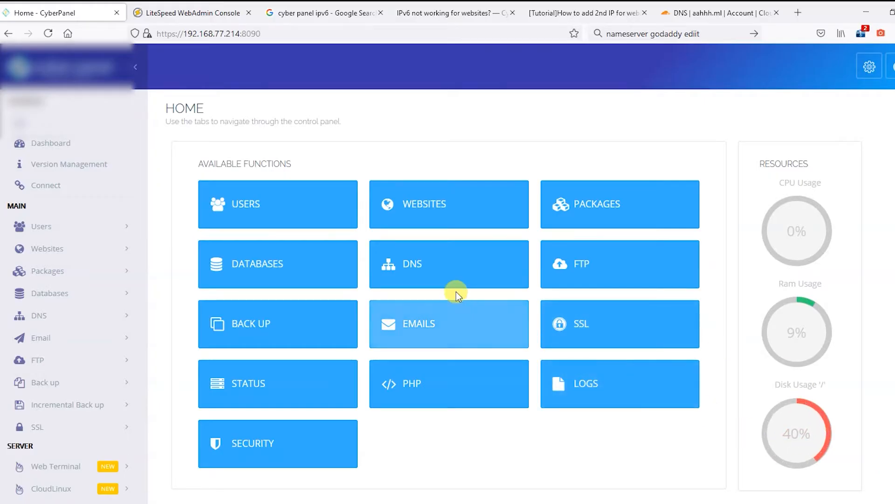
# Step: Start a new website in CyberPanel with the Default package and admin as owner
pyautogui.click(445, 204)
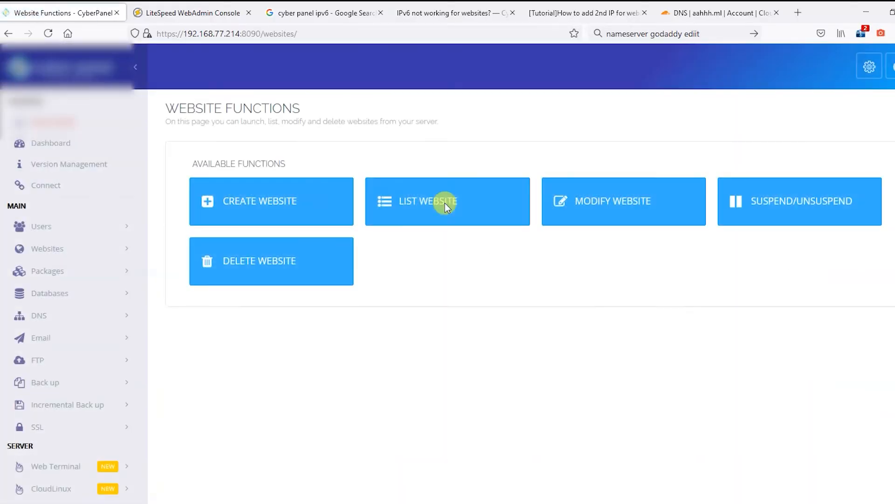
pyautogui.click(307, 195)
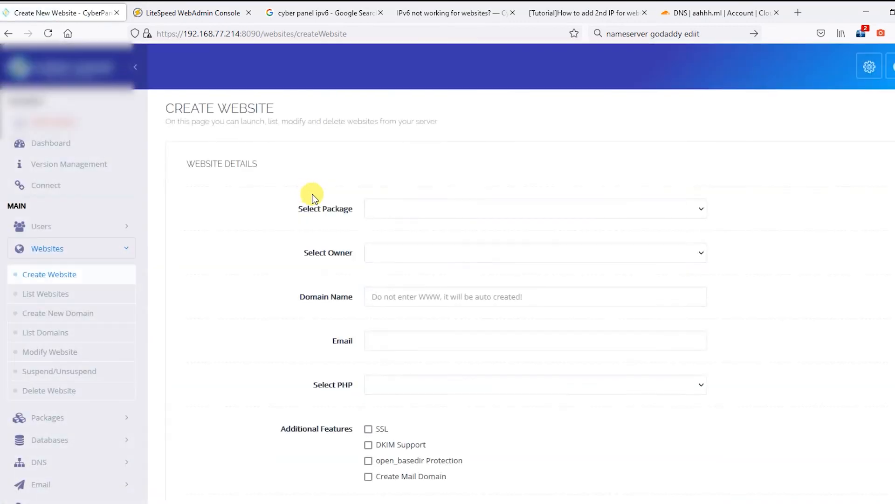
pyautogui.click(407, 208)
pyautogui.click(390, 248)
pyautogui.click(481, 252)
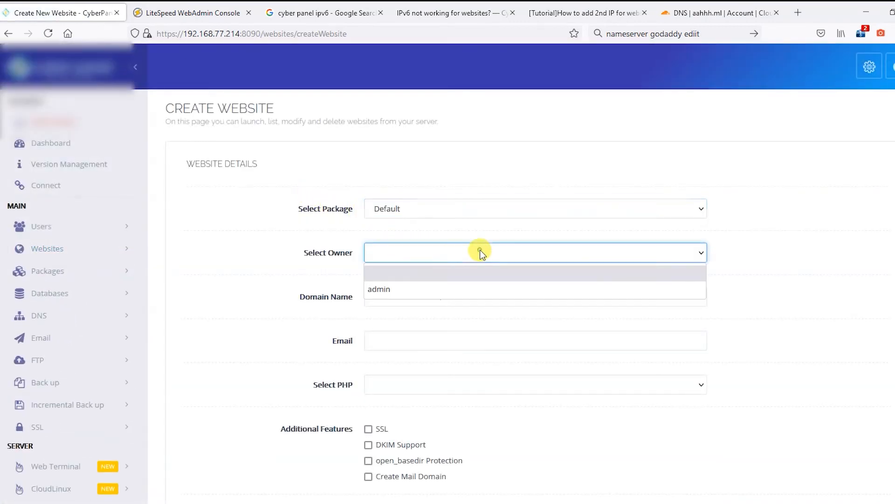
pyautogui.click(434, 289)
# Step: Enter domain aahhh.ml and the contact e-mail, choose PHP 7.4, enable SSL, and create it
pyautogui.click(465, 293)
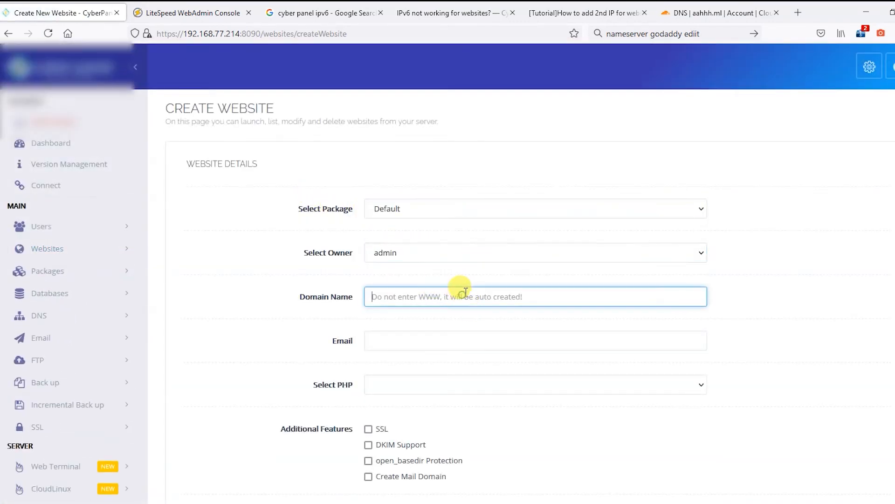
pyautogui.write('aahhh.ml')
pyautogui.click(438, 338)
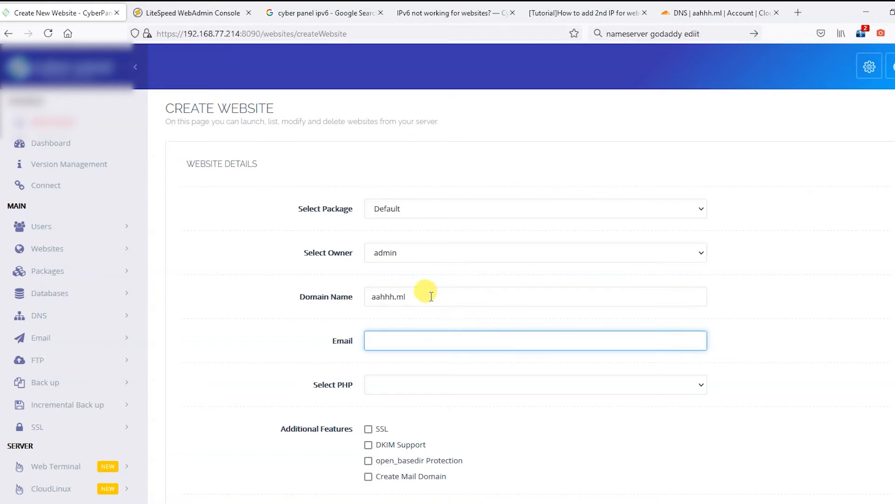
pyautogui.click(434, 377)
pyautogui.click(436, 456)
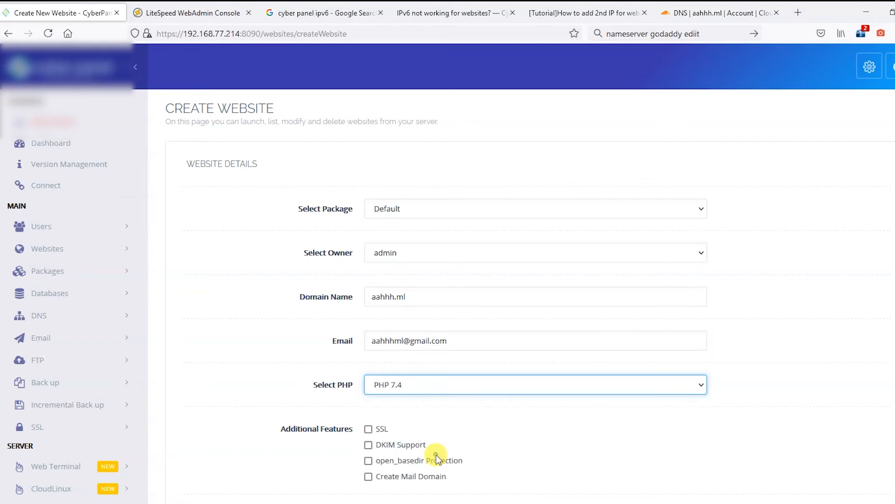
pyautogui.scroll(-3, 677, 365)
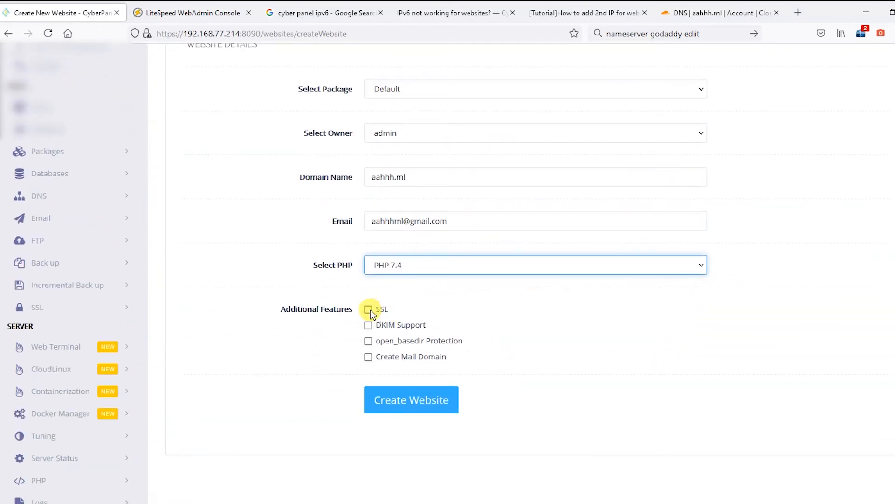
pyautogui.click(368, 310)
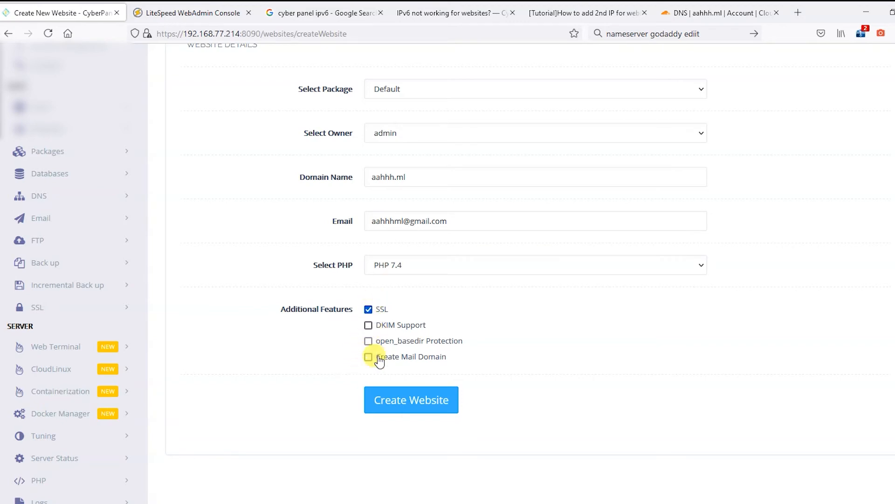
pyautogui.click(400, 398)
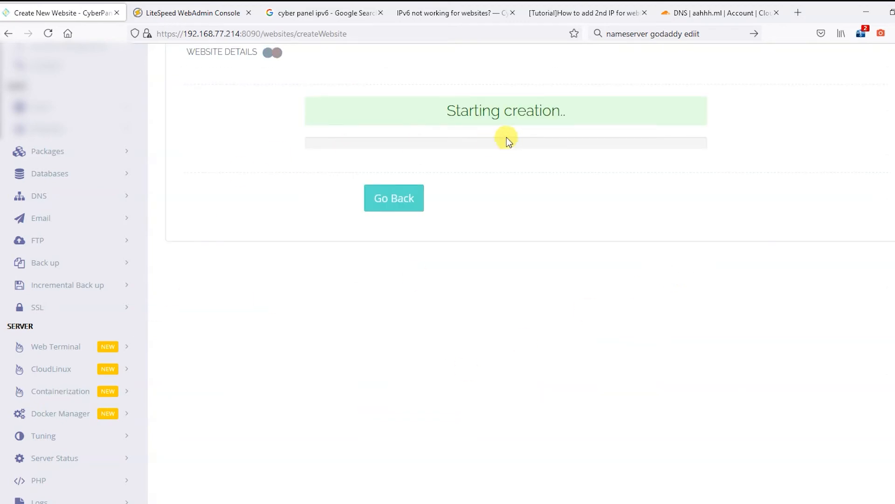
pyautogui.scroll(3, 409, 117)
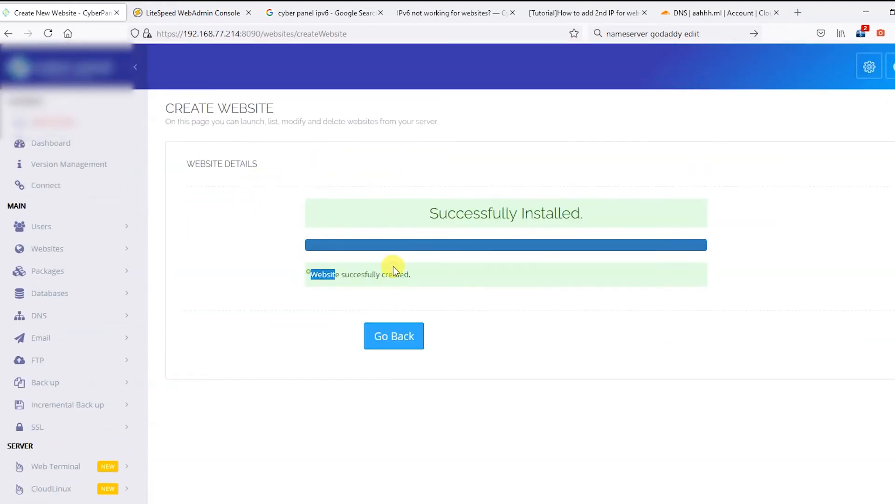
# Step: Go to List Websites and bring up aahhh.ml's management page
pyautogui.click(394, 334)
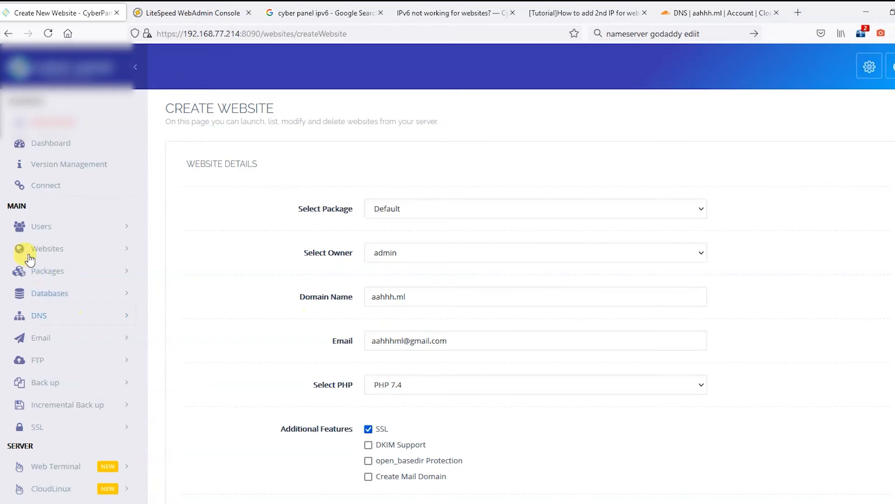
pyautogui.click(45, 248)
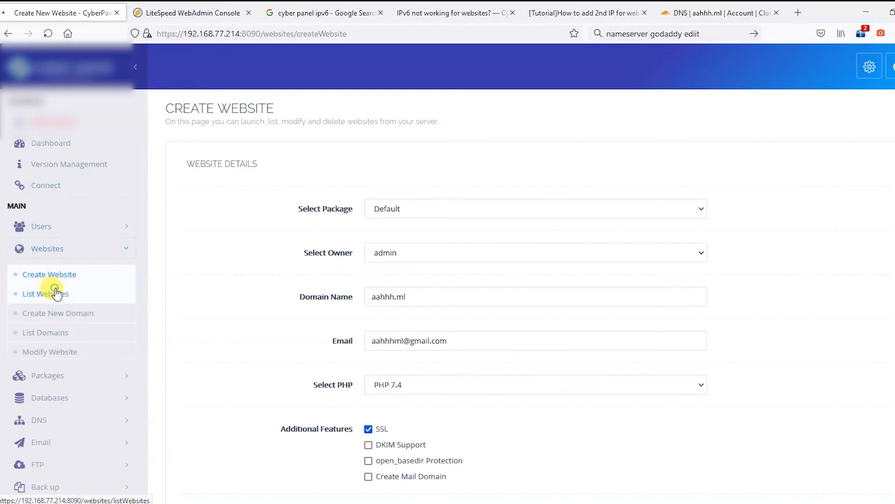
pyautogui.click(55, 293)
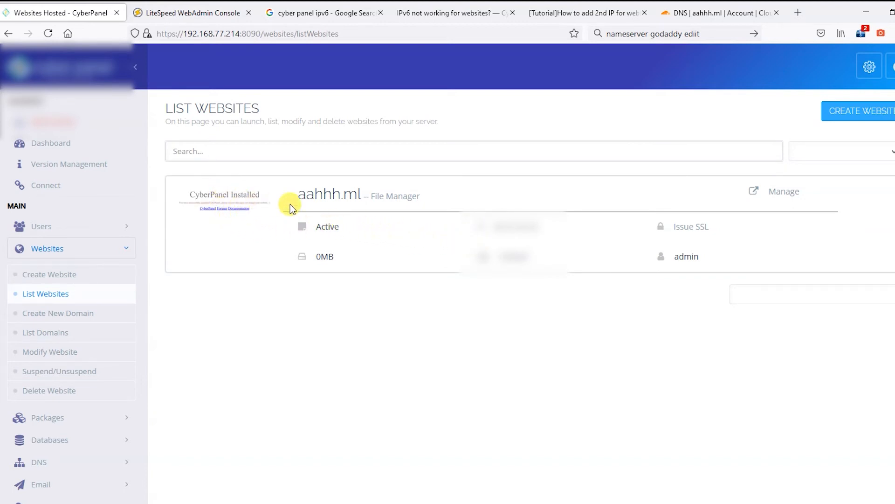
pyautogui.click(774, 193)
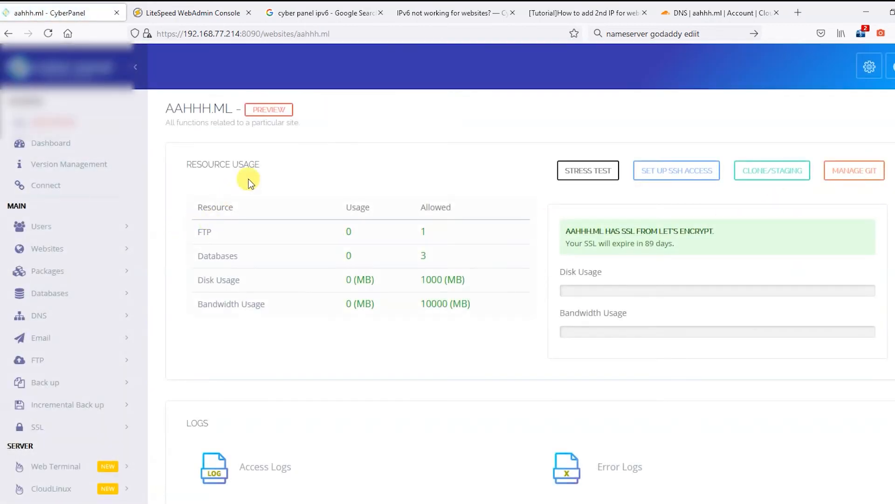
# Step: Preview aahhh.ml, close the 503 Service Unavailable tab, and launch File Manager
pyautogui.scroll(-5, 400, 252)
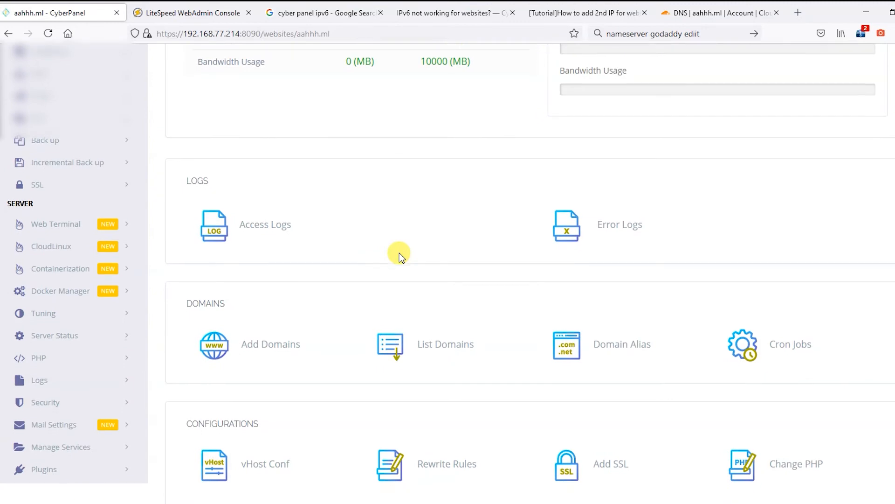
pyautogui.scroll(-4, 399, 253)
pyautogui.scroll(10, 470, 248)
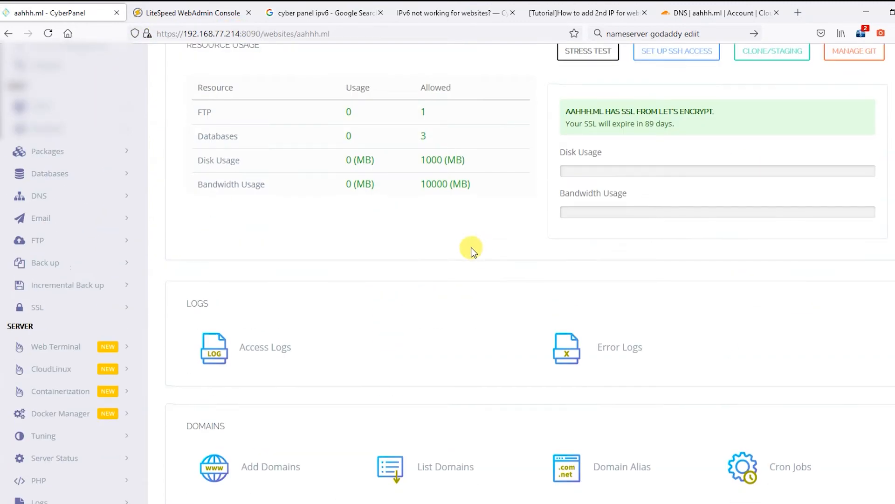
pyautogui.click(280, 108)
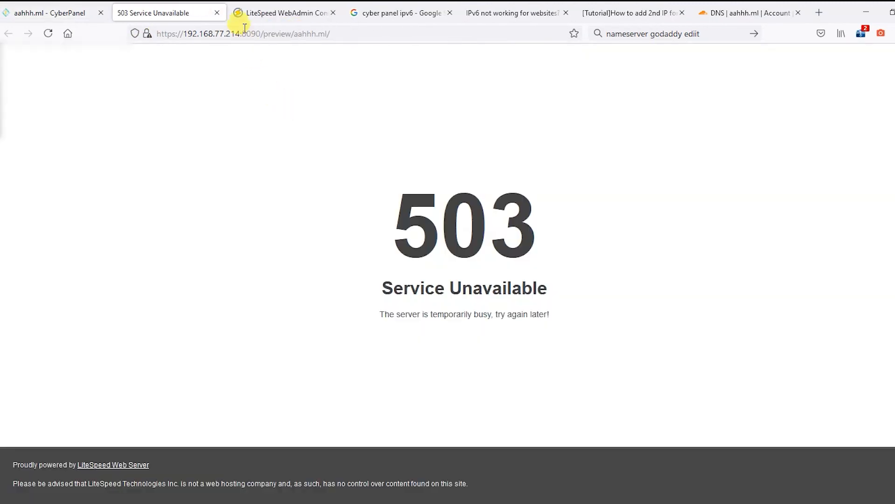
pyautogui.click(217, 13)
pyautogui.scroll(-6, 450, 309)
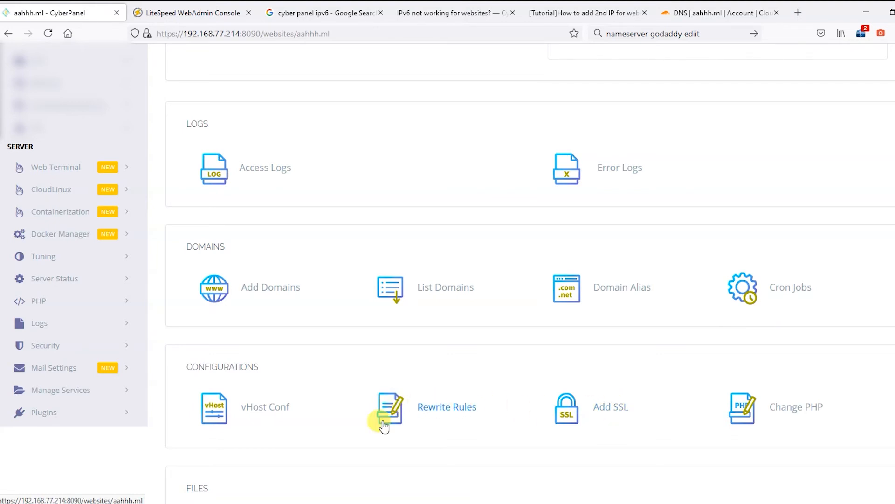
pyautogui.scroll(-5, 750, 383)
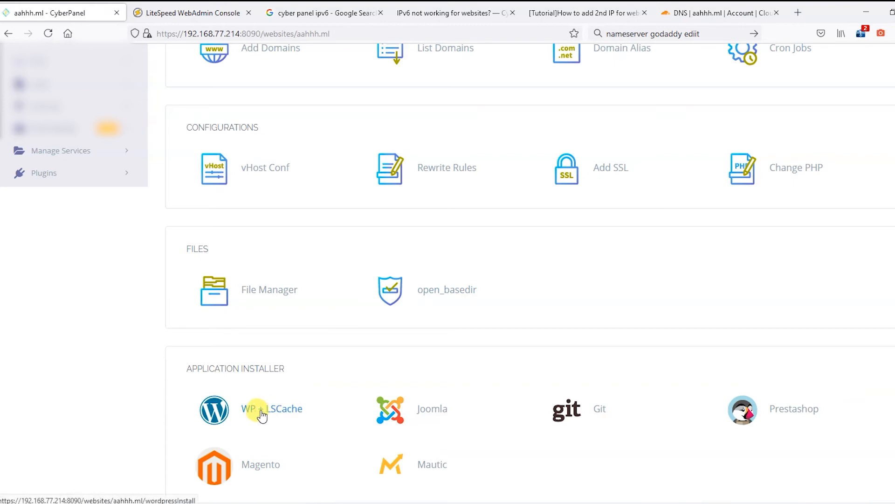
pyautogui.click(275, 291)
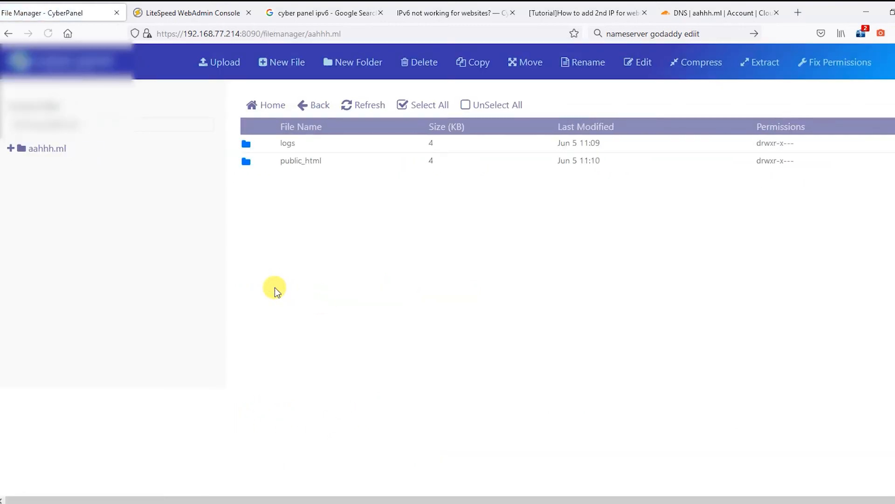
# Step: Replace public_html/index.html with a single 'Welcome to Som Tips hosting.' h1 heading and save
pyautogui.doubleClick(311, 161)
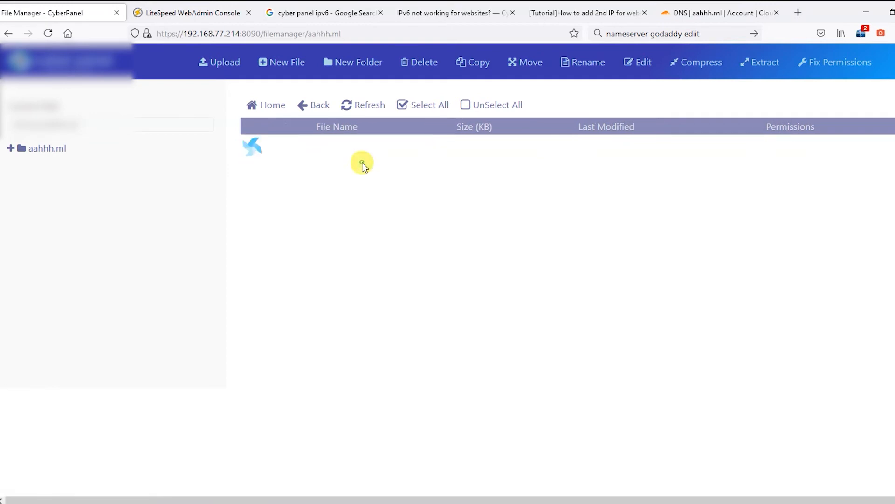
pyautogui.rightClick(302, 149)
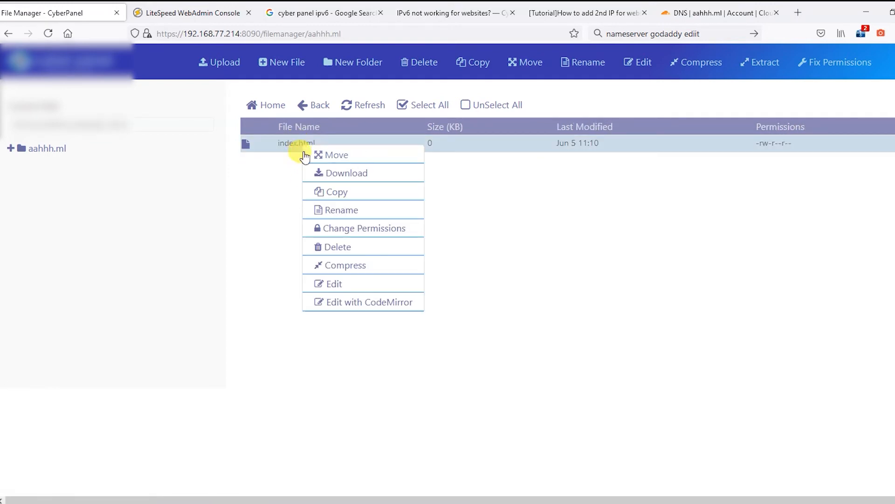
pyautogui.click(334, 283)
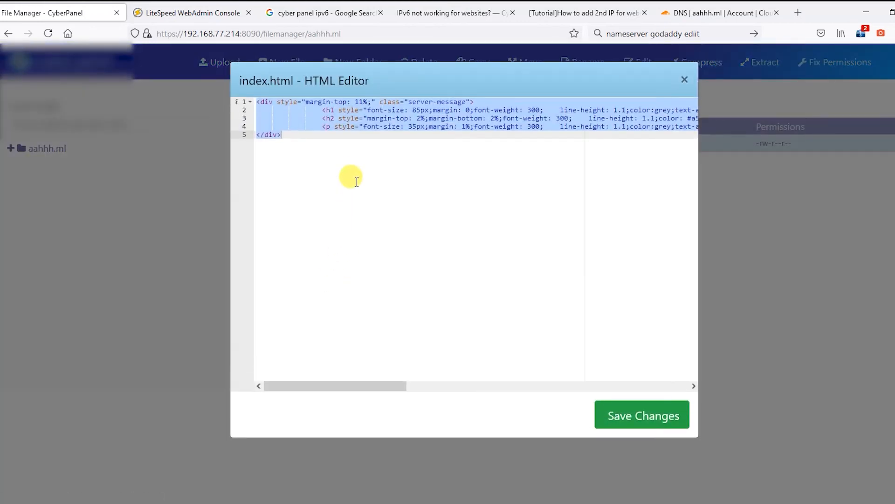
pyautogui.click(356, 167)
pyautogui.moveTo(444, 191); pyautogui.dragTo(187, 57)
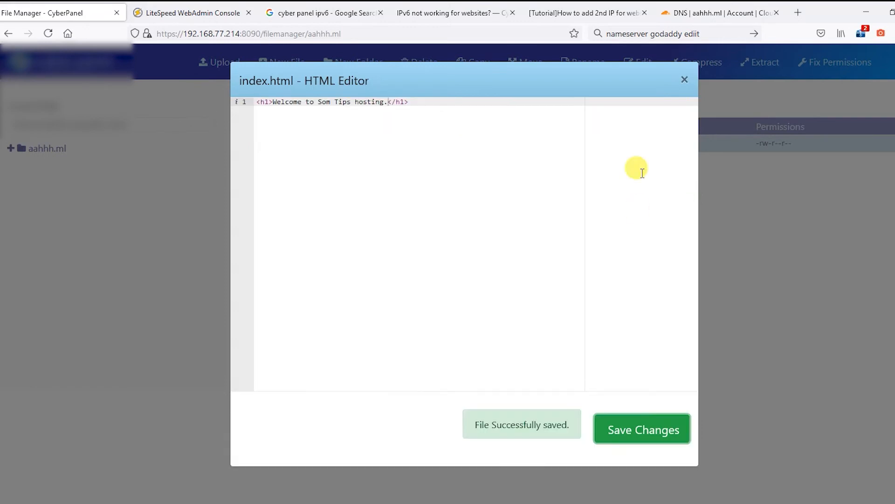
pyautogui.click(684, 82)
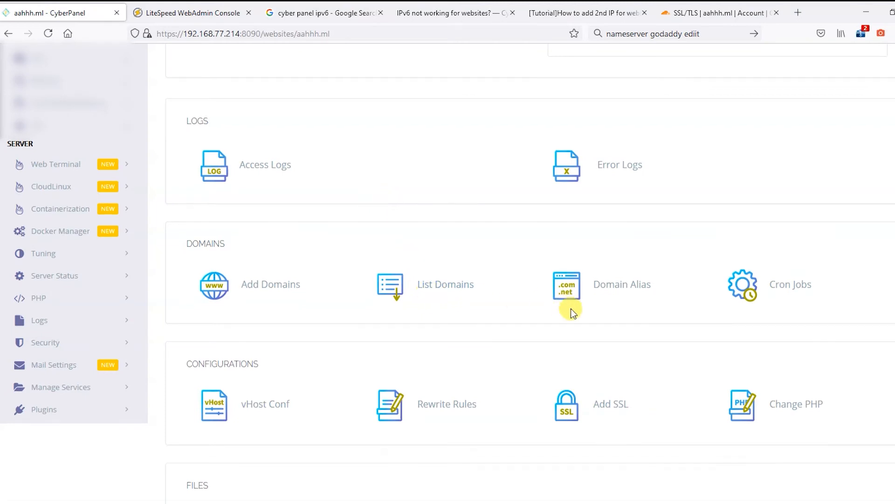
# Step: Bring up the Add SSL form and focus the certificate and private key fields
pyautogui.scroll(-4, 572, 310)
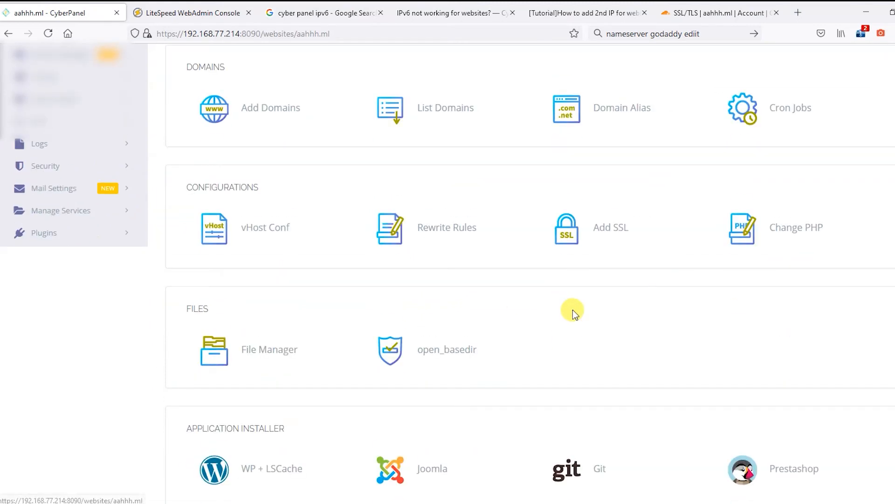
pyautogui.click(618, 228)
pyautogui.click(406, 360)
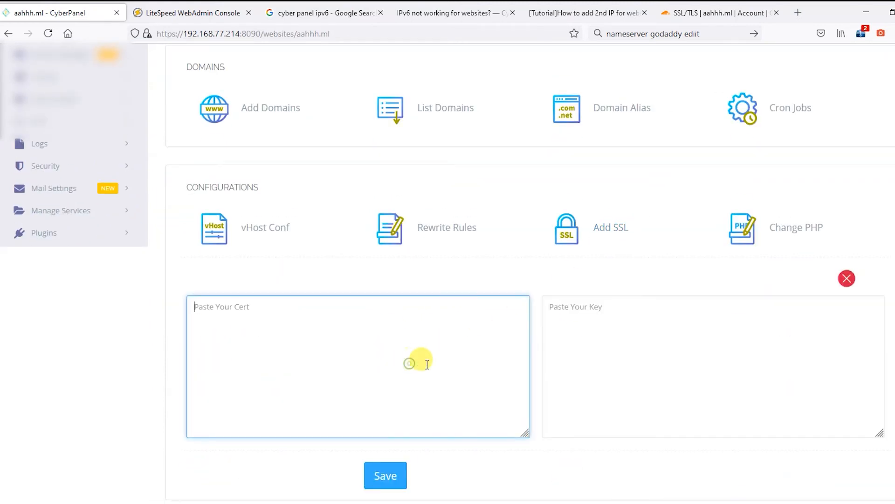
pyautogui.click(659, 368)
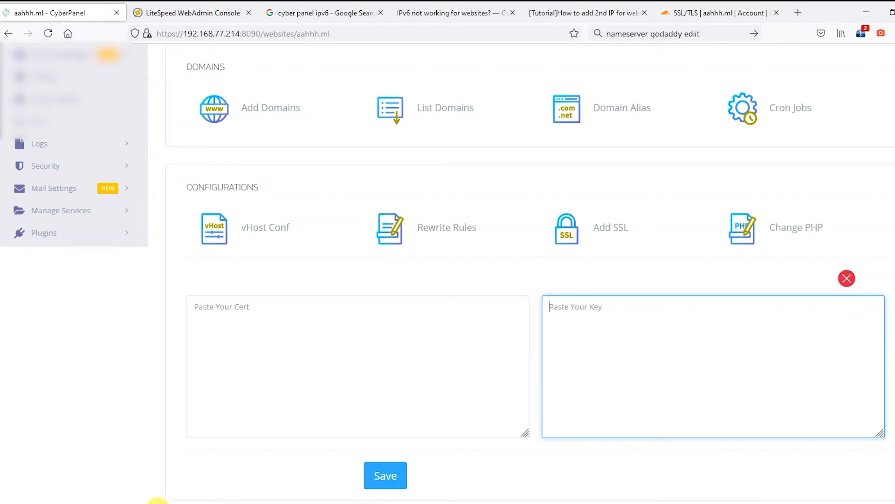
# Step: Reload aahhh.ml three times in the browser; it still returns Cloudflare Error 521
pyautogui.moveTo(157, 501)
pyautogui.click(200, 471)
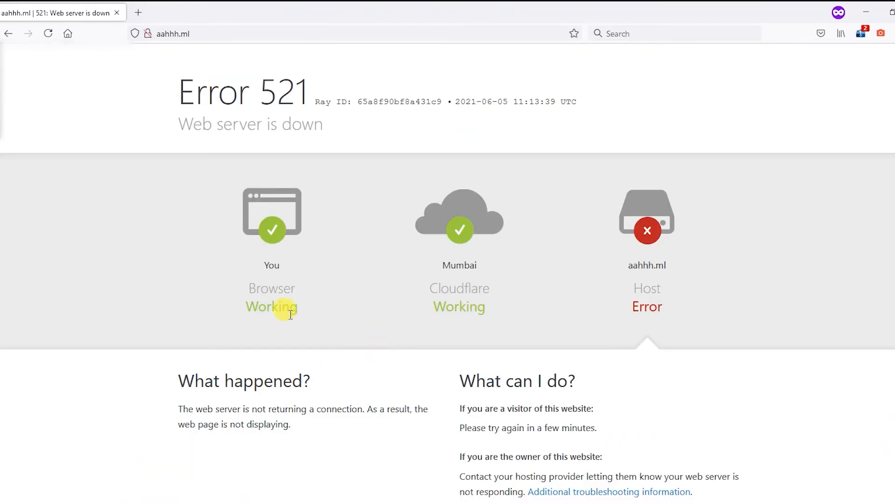
pyautogui.click(49, 34)
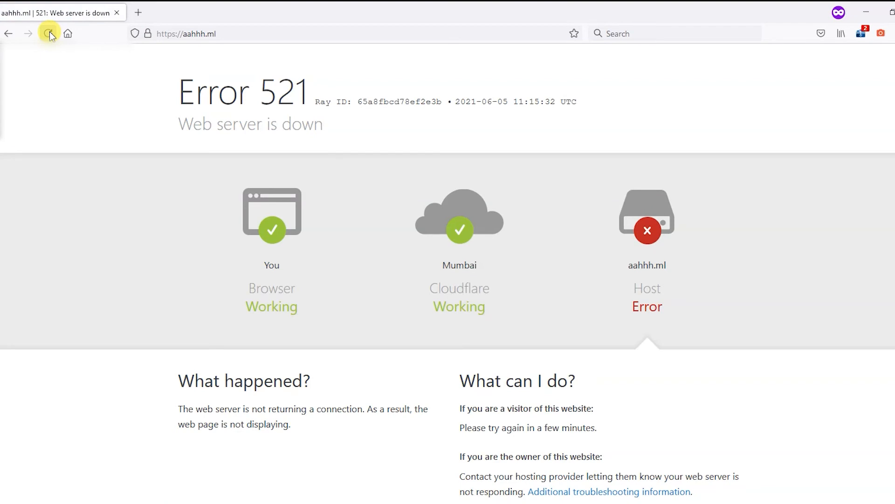
pyautogui.click(49, 34)
pyautogui.click(49, 33)
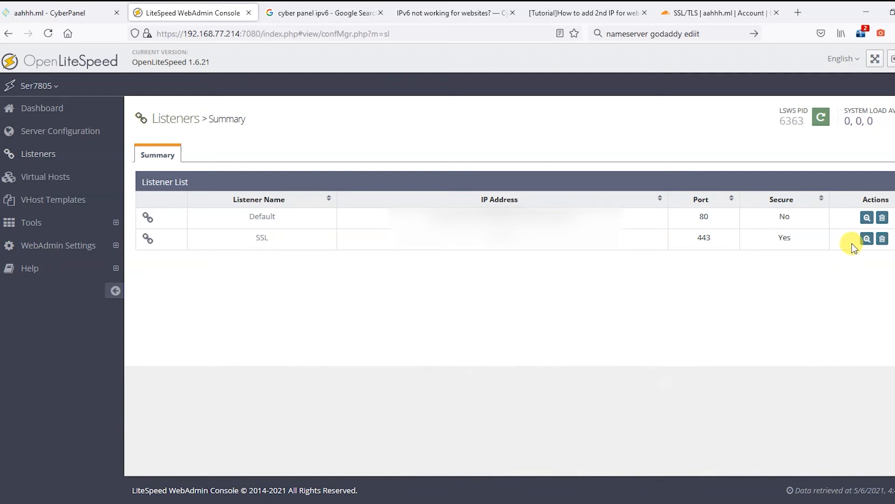
# Step: Change the SSL listener's IP address, gracefully restart OpenLiteSpeed, and check aahhh.ml's HTTPS security info
pyautogui.click(866, 239)
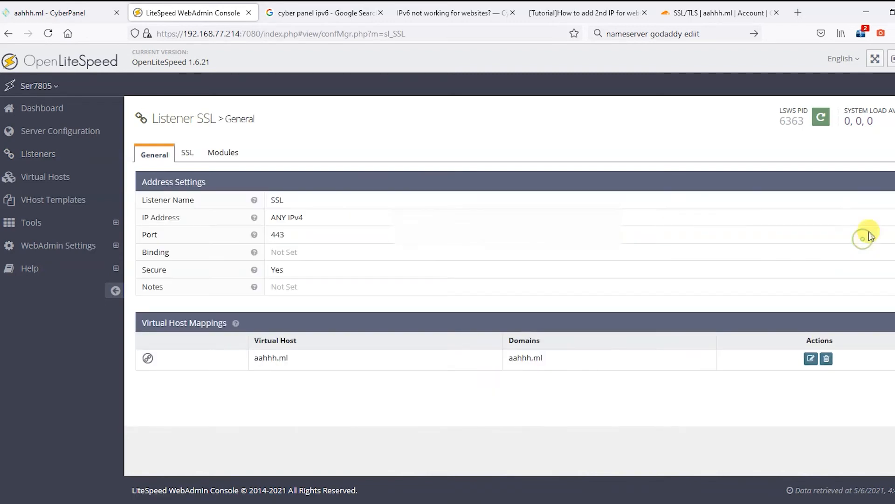
pyautogui.click(891, 186)
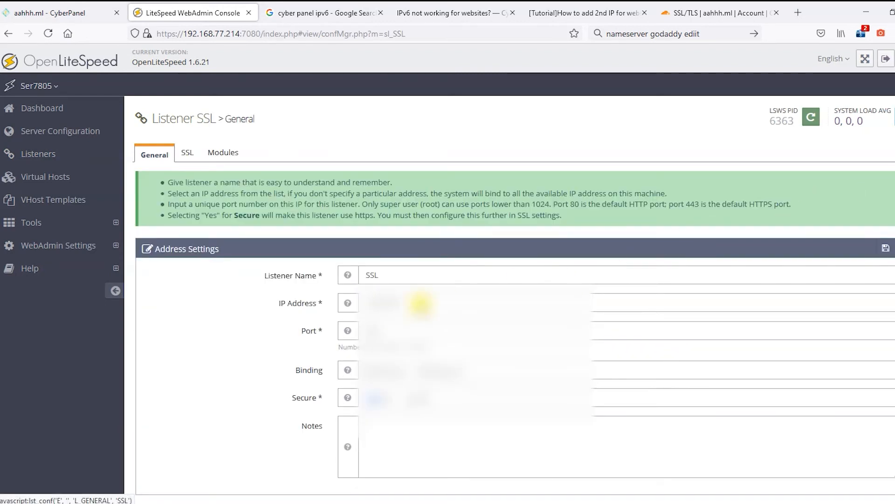
pyautogui.click(400, 301)
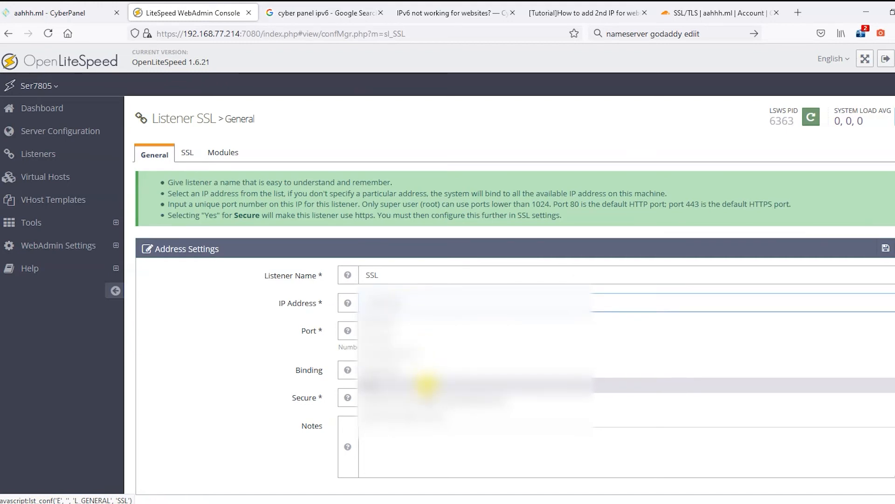
pyautogui.click(436, 371)
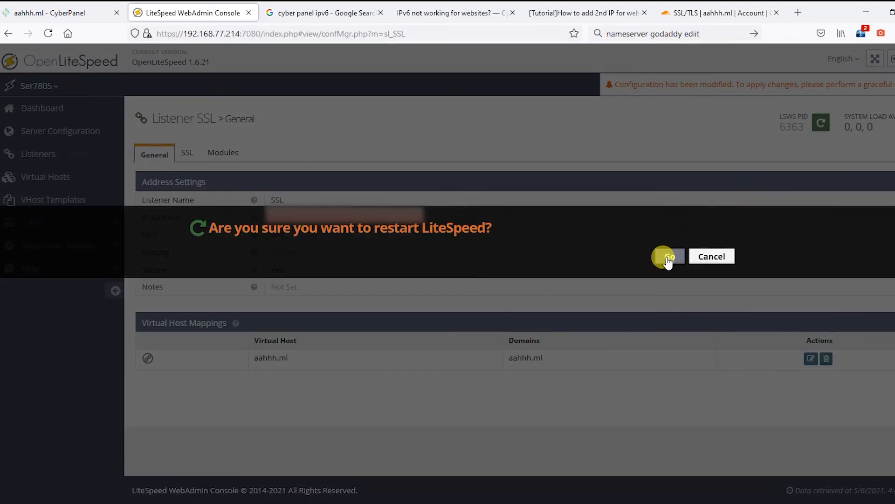
pyautogui.click(669, 257)
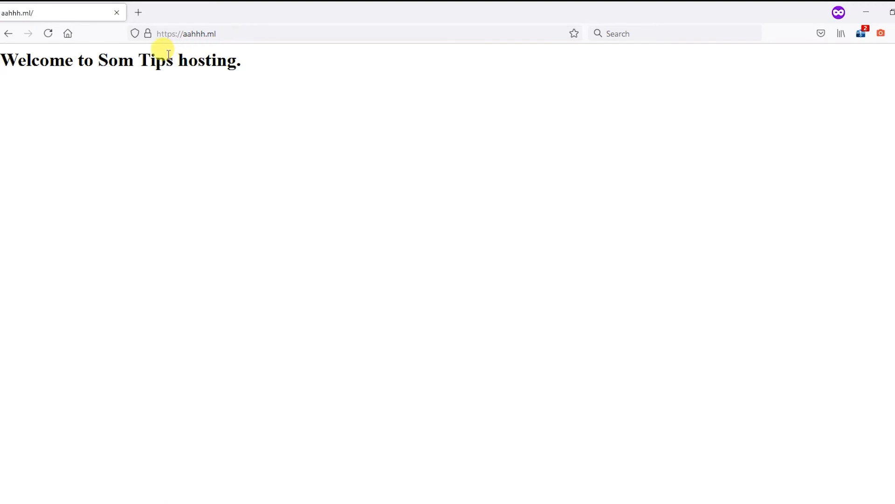
pyautogui.click(148, 35)
# Step: Inspect aahhh.ml's request headers and select the IPv6 address the response came from
pyautogui.click(348, 77)
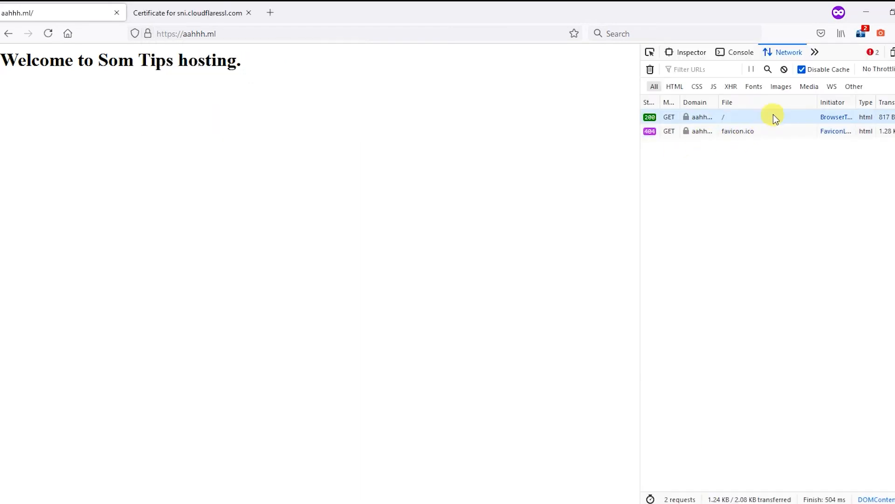
pyautogui.click(774, 117)
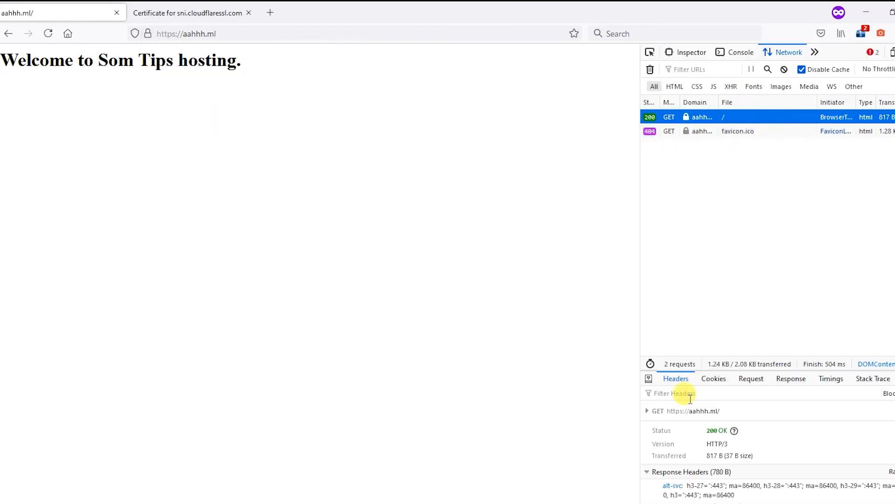
pyautogui.click(647, 411)
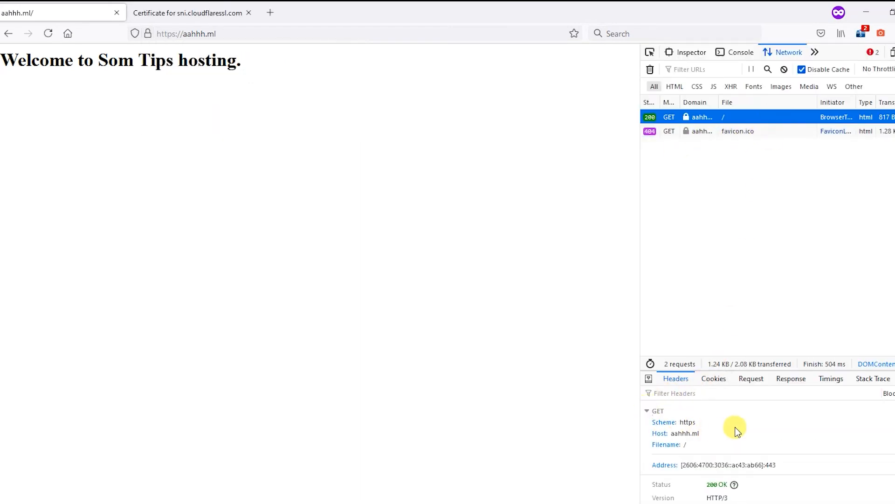
pyautogui.scroll(-2, 740, 429)
pyautogui.moveTo(685, 413); pyautogui.dragTo(758, 406)
pyautogui.click(760, 408)
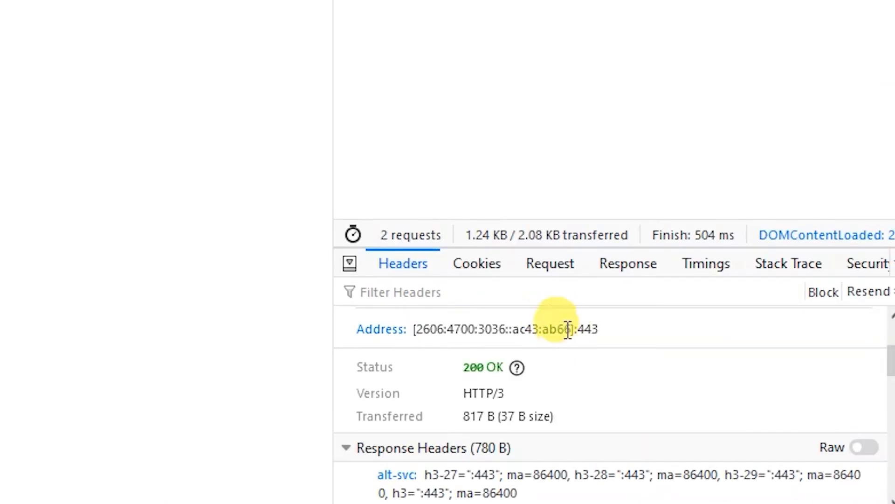
pyautogui.moveTo(571, 329); pyautogui.dragTo(415, 329)
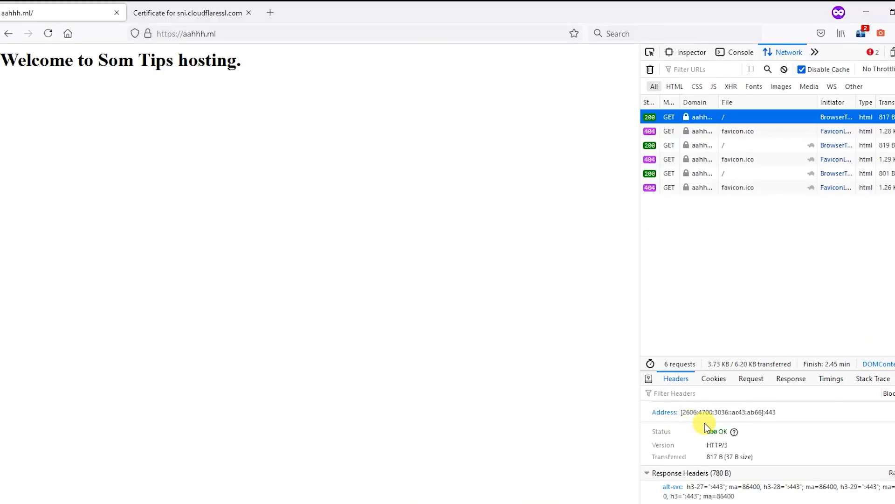
# Step: Check a later page load, collapsing Response Headers and expanding the GET summary to see the host
pyautogui.scroll(2, 713, 450)
pyautogui.scroll(-5, 716, 438)
pyautogui.scroll(-3, 716, 438)
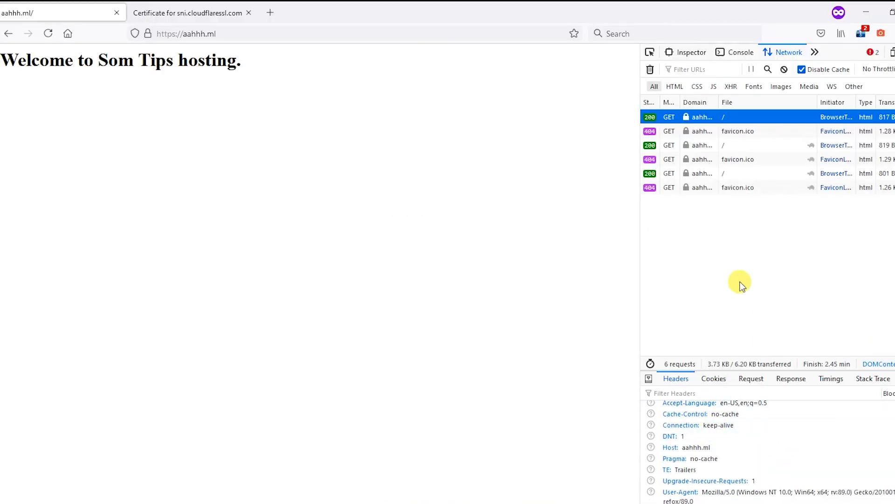
pyautogui.click(702, 174)
pyautogui.scroll(10, 709, 434)
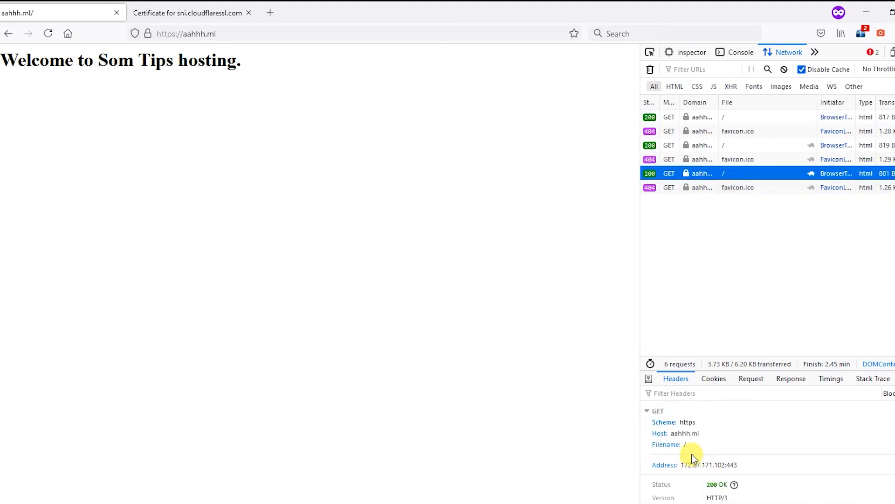
pyautogui.click(648, 411)
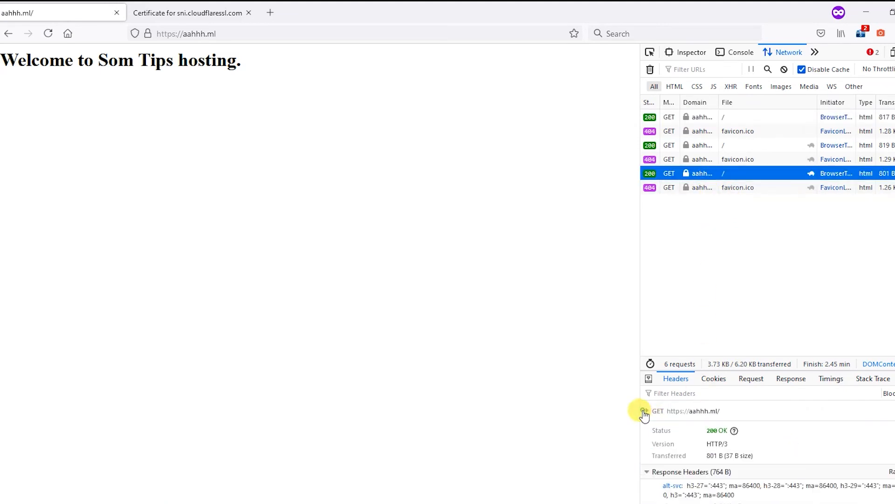
pyautogui.click(650, 472)
pyautogui.click(648, 411)
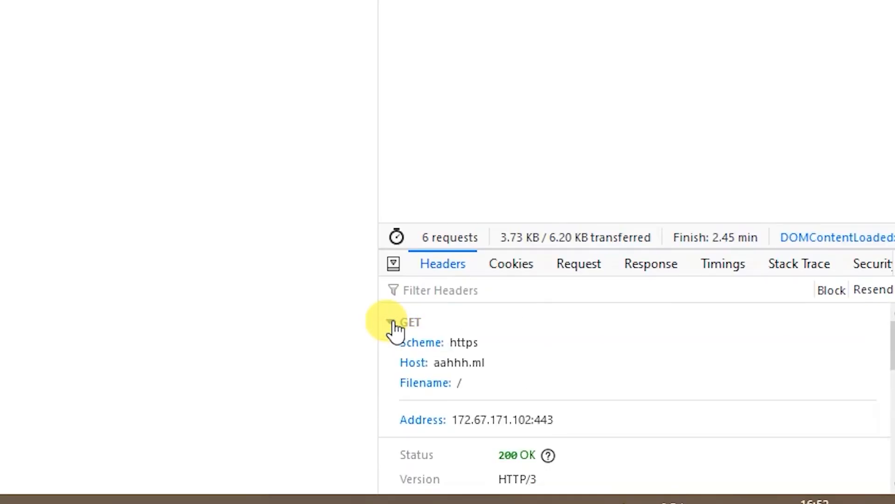
pyautogui.scroll(-4, 525, 394)
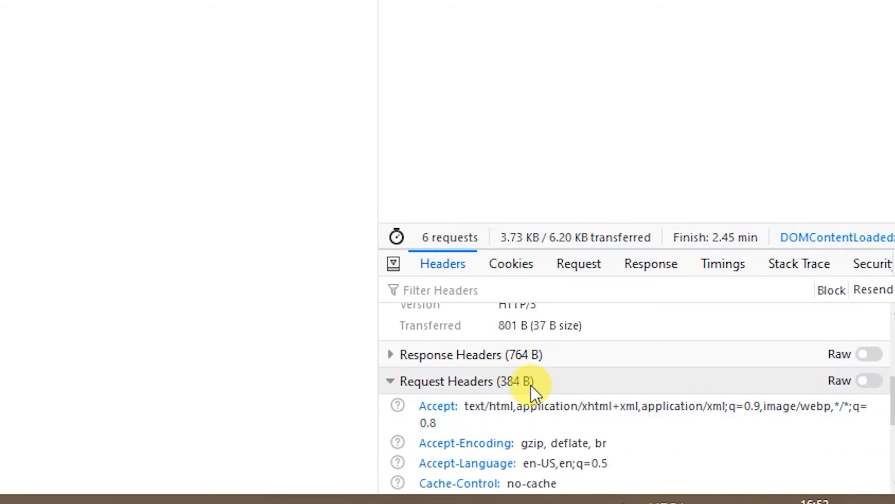
pyautogui.scroll(4, 532, 383)
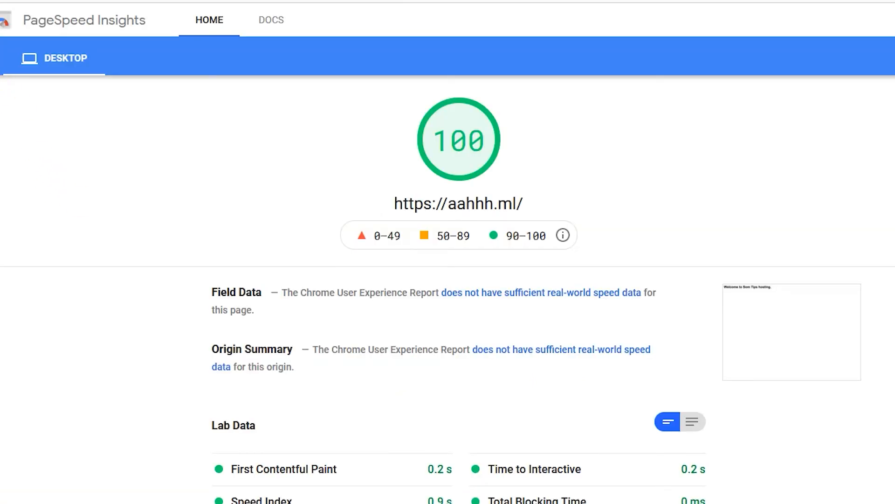
# Step: View the desktop PageSpeed Insights results for aahhh.ml, then return to the mobile results
pyautogui.scroll(-2, 406, 262)
pyautogui.scroll(-1, 405, 259)
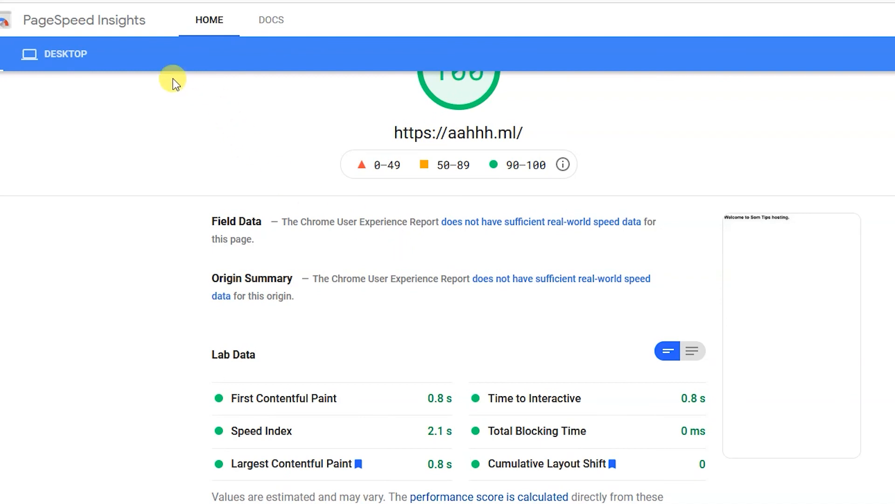
pyautogui.click(59, 69)
pyautogui.click(1, 55)
pyautogui.scroll(-2, 385, 428)
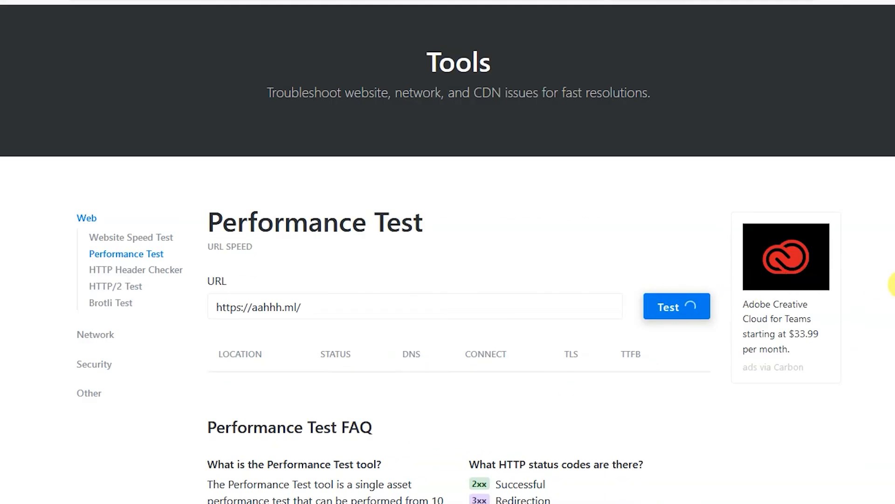
pyautogui.scroll(-2, 891, 284)
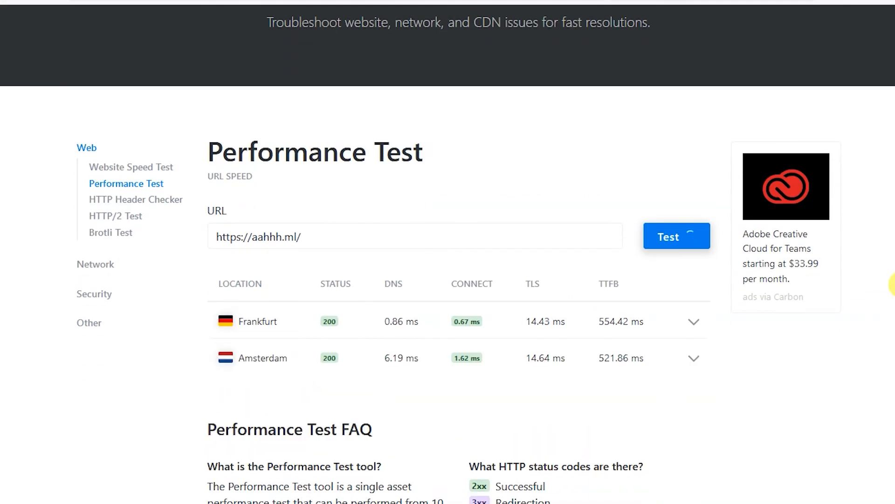
pyautogui.scroll(-2, 892, 284)
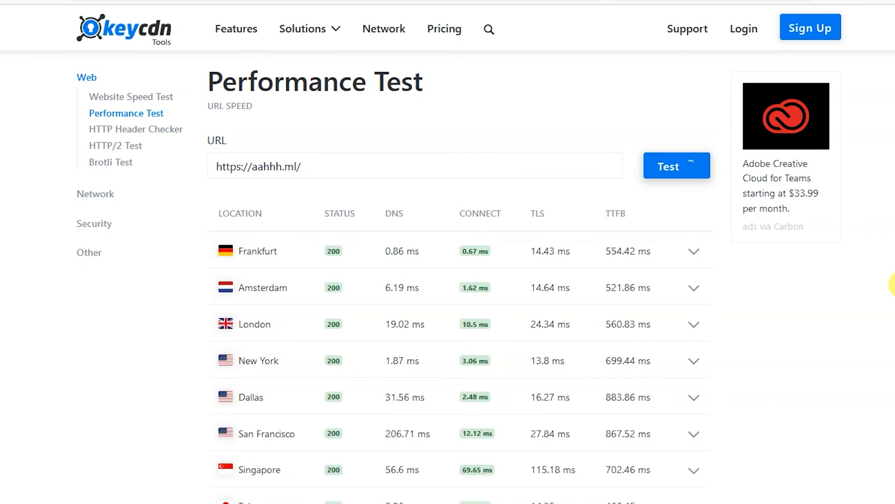
pyautogui.scroll(-3, 892, 283)
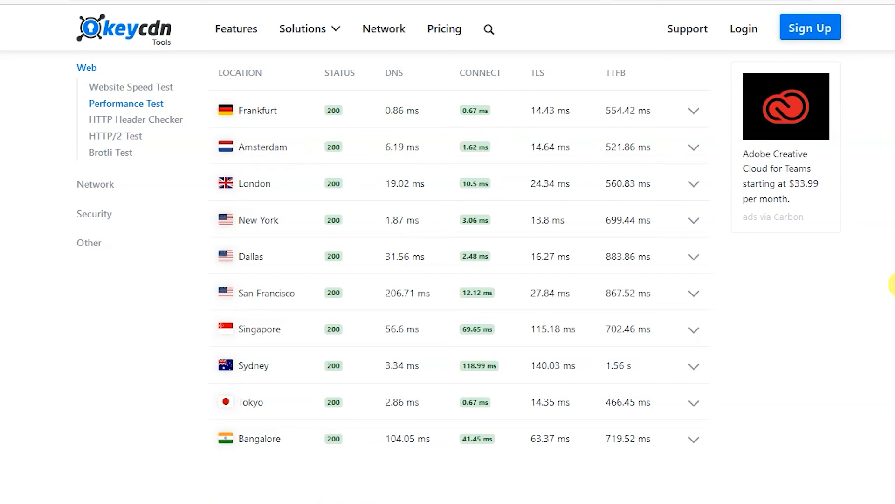
pyautogui.scroll(3, 886, 280)
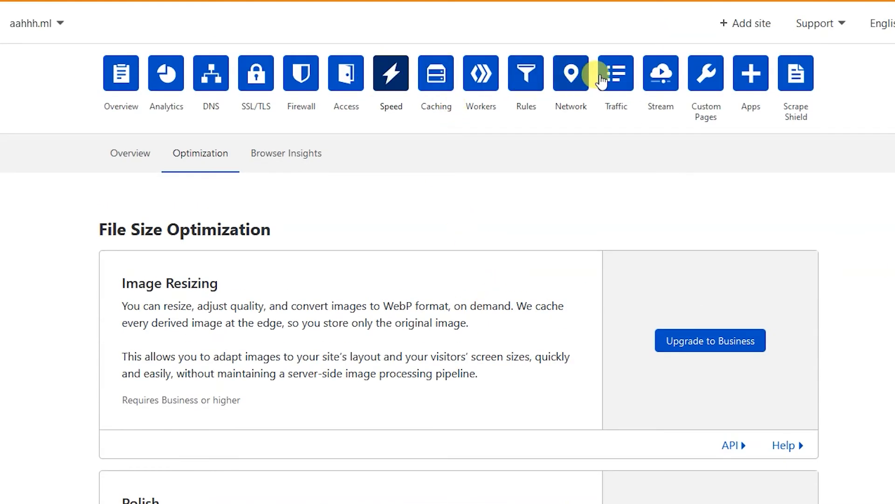
# Step: Create a page rule for aahhh.ml/* with Cache Level set to Cache Everything
pyautogui.click(527, 79)
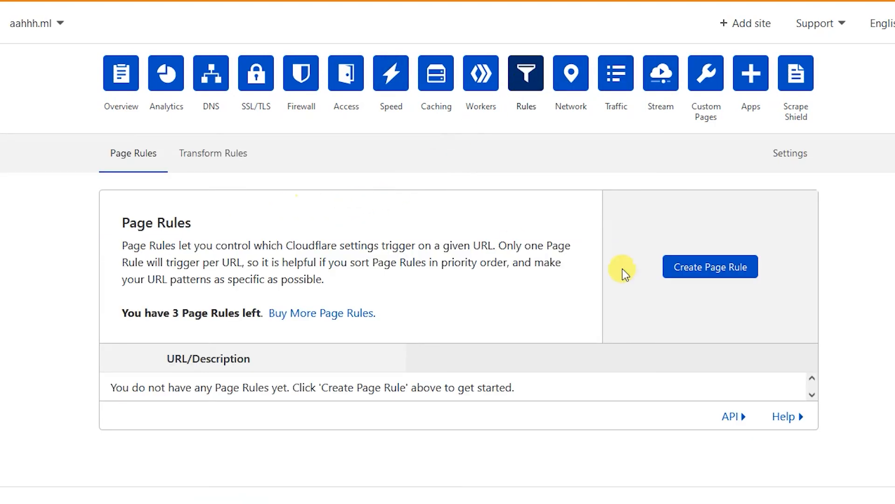
pyautogui.click(709, 273)
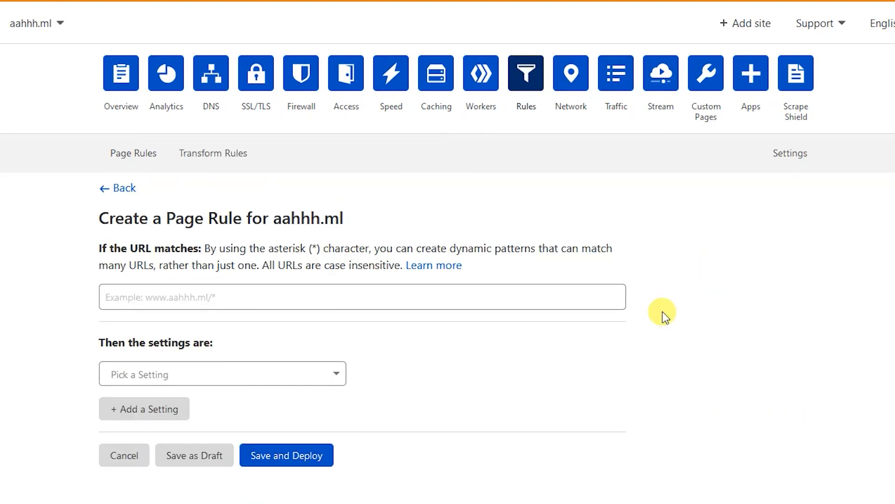
pyautogui.click(231, 297)
pyautogui.write('https://aahhh.ml/*')
pyautogui.click(139, 301)
pyautogui.press('BackSpace')
pyautogui.press('BackSpace')
pyautogui.press('BackSpace')
pyautogui.press('BackSpace')
pyautogui.press('BackSpace')
pyautogui.press('BackSpace')
pyautogui.press('BackSpace')
pyautogui.press('BackSpace')
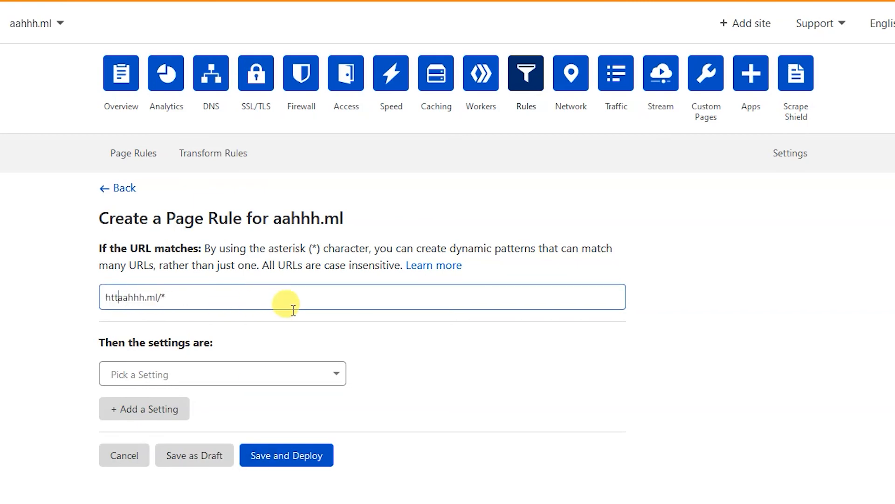
pyautogui.click(170, 372)
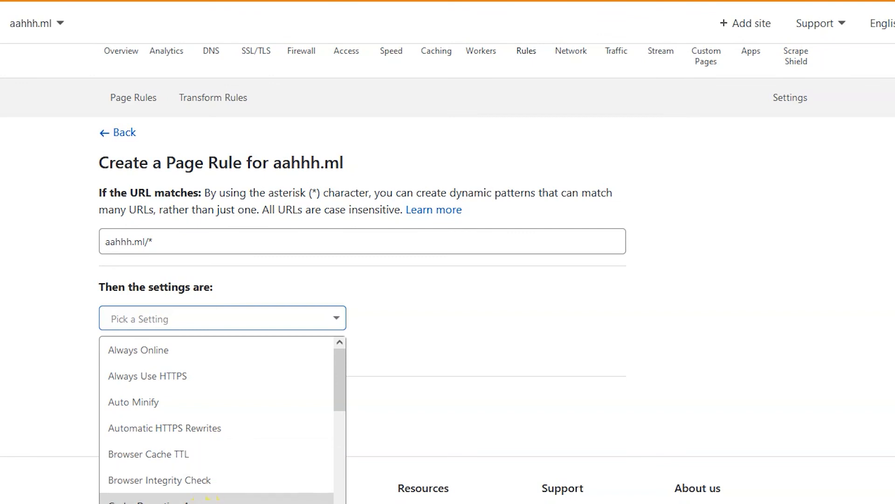
pyautogui.click(196, 503)
pyautogui.click(447, 319)
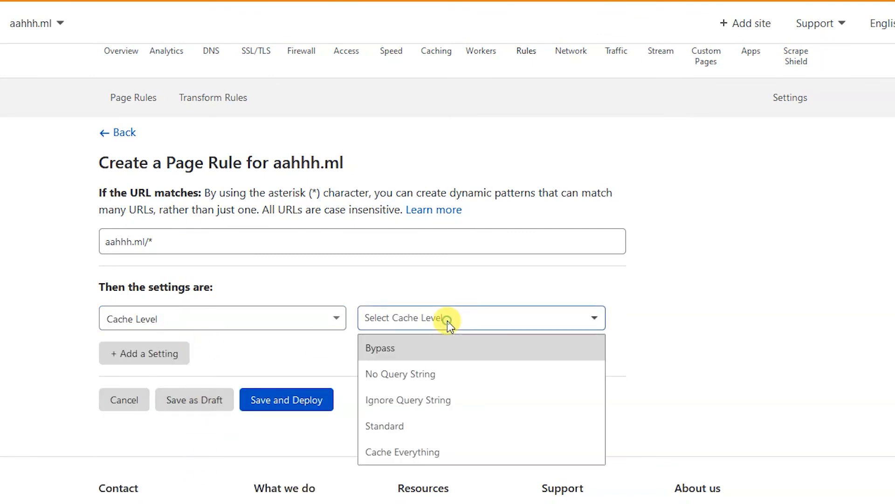
pyautogui.click(430, 450)
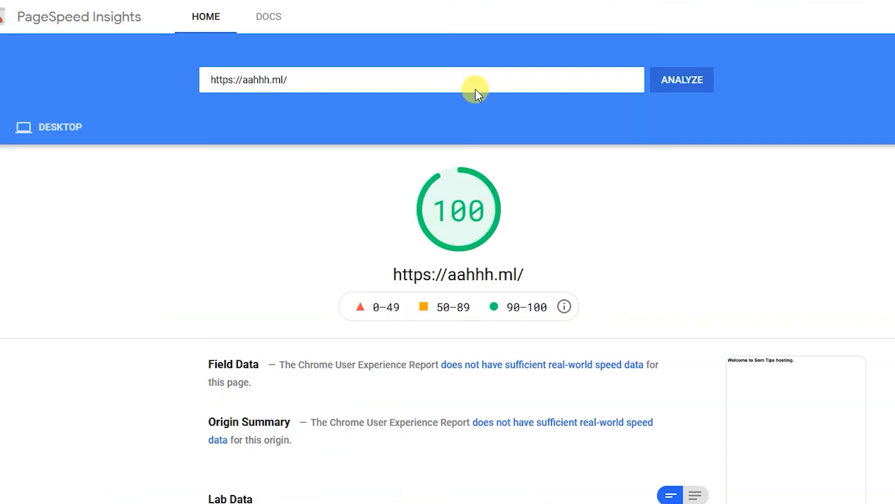
pyautogui.scroll(-10, 299, 238)
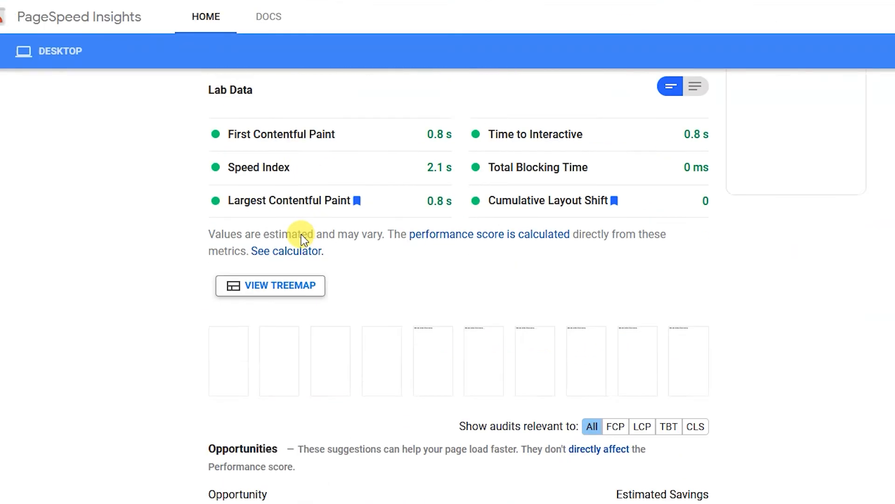
pyautogui.click(10, 51)
pyautogui.click(394, 389)
pyautogui.scroll(-3, 569, 396)
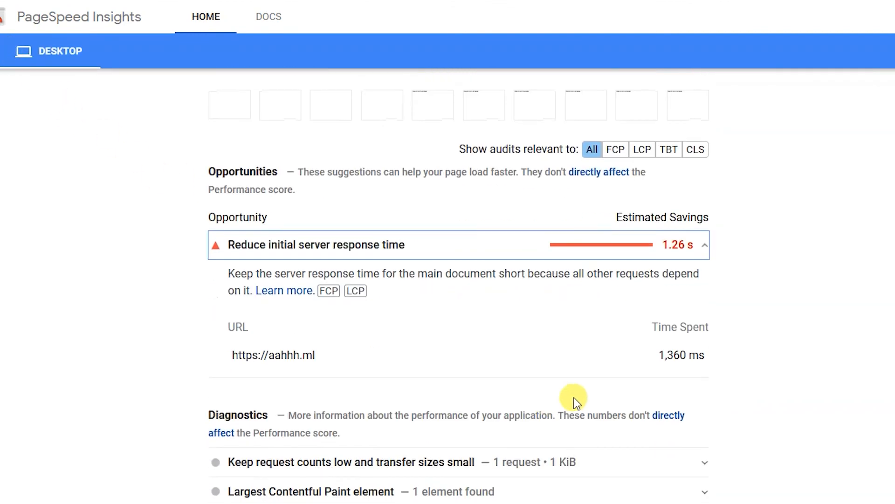
pyautogui.moveTo(664, 357); pyautogui.dragTo(701, 350)
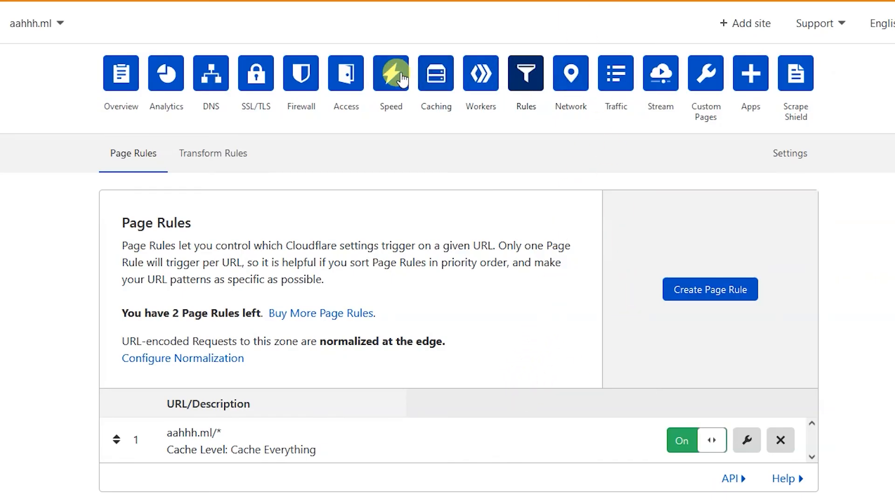
# Step: Purge everything from Cloudflare's cache for aahhh.ml under Caching > Configuration
pyautogui.click(436, 73)
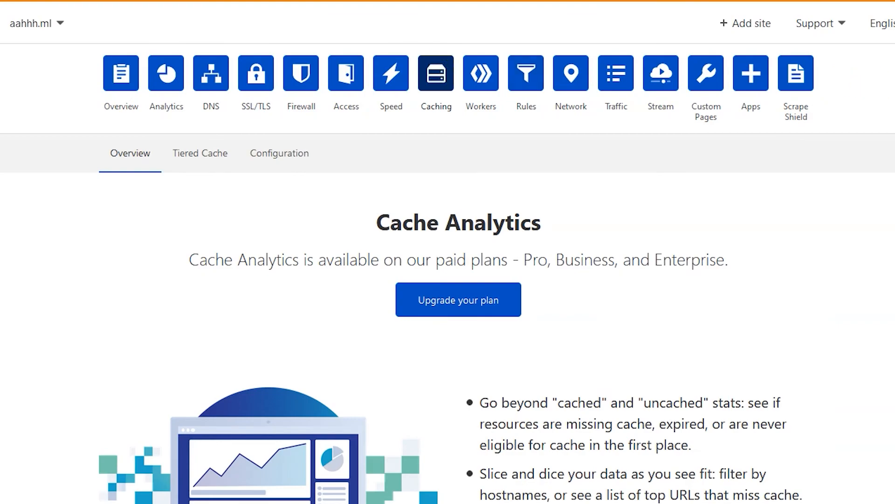
pyautogui.click(283, 158)
pyautogui.scroll(-15, 283, 158)
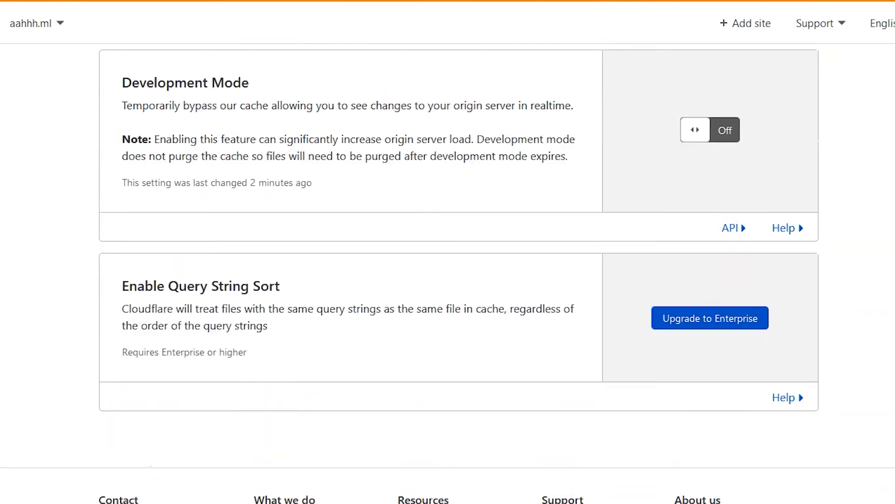
pyautogui.scroll(5, 458, 273)
pyautogui.scroll(10, 458, 273)
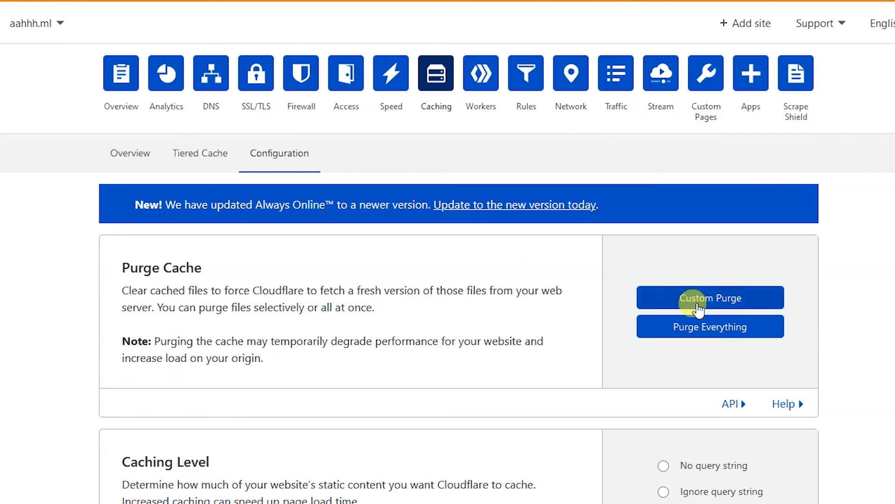
pyautogui.click(694, 327)
pyautogui.click(636, 323)
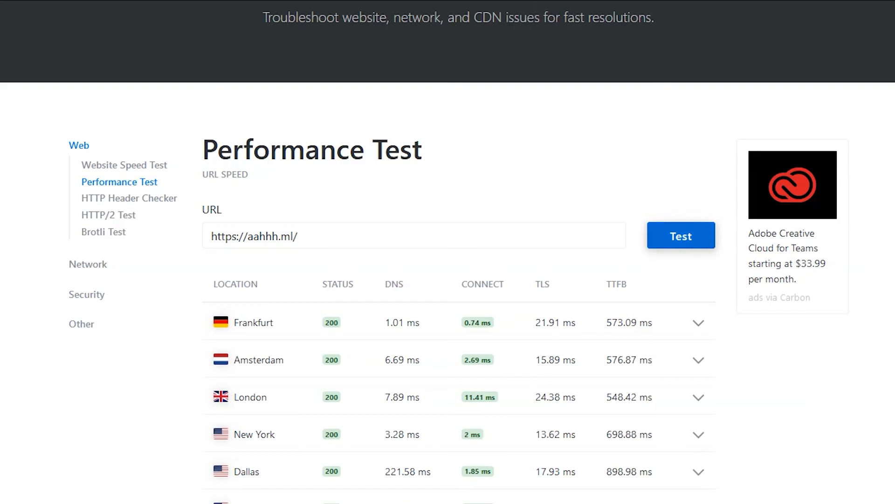
pyautogui.click(677, 238)
pyautogui.scroll(-2, 676, 234)
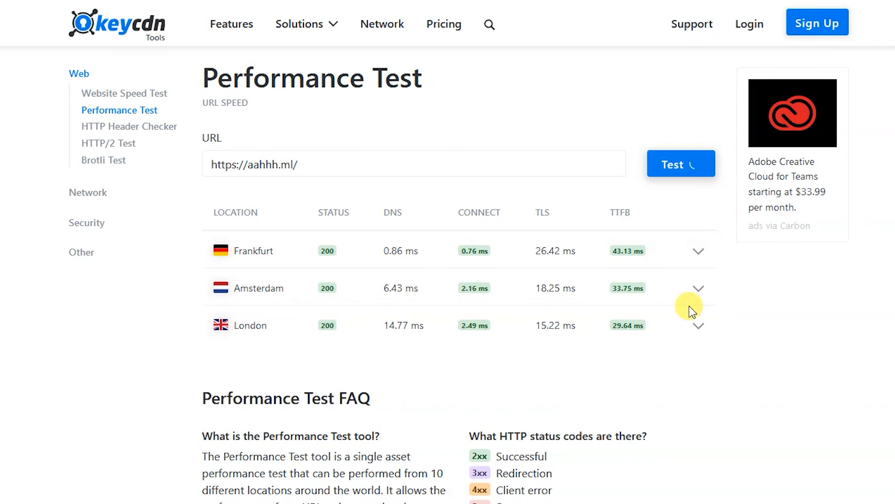
pyautogui.scroll(-2, 869, 317)
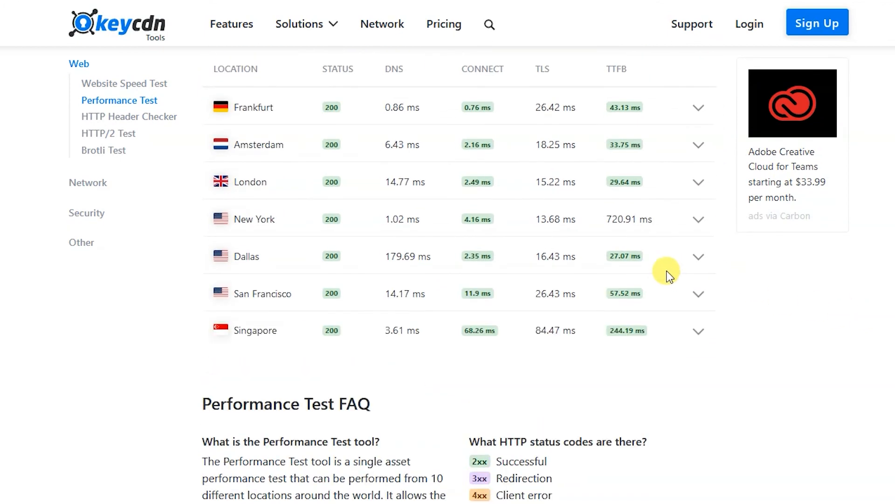
pyautogui.scroll(-2, 663, 298)
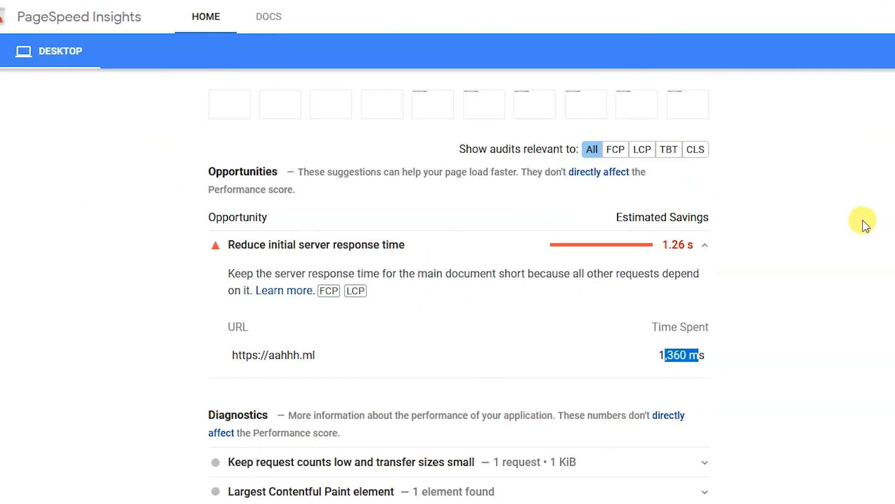
pyautogui.scroll(15, 863, 220)
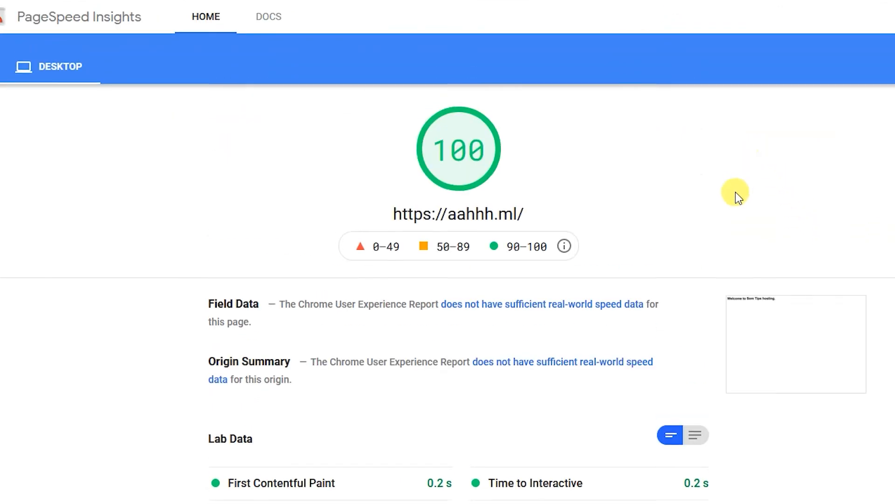
# Step: Re-analyze aahhh.ml and highlight the passed server response audit: root document took 100 ms
pyautogui.click(691, 88)
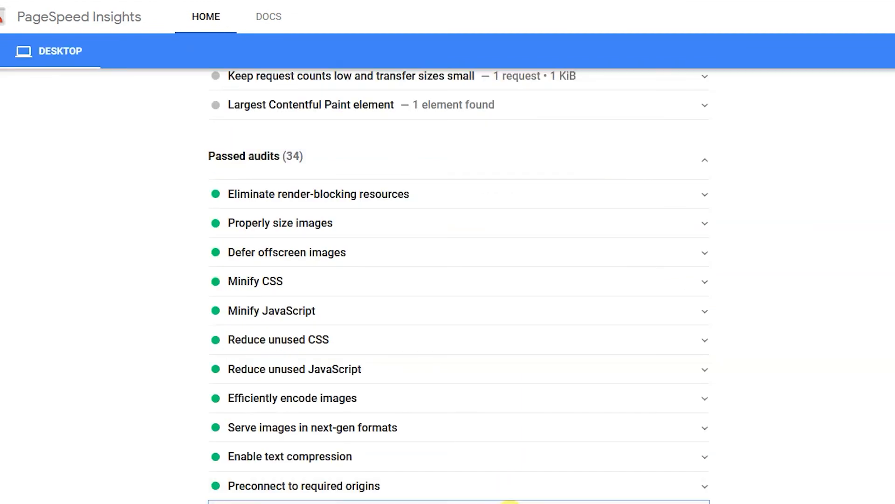
pyautogui.click(510, 500)
pyautogui.scroll(-3, 509, 422)
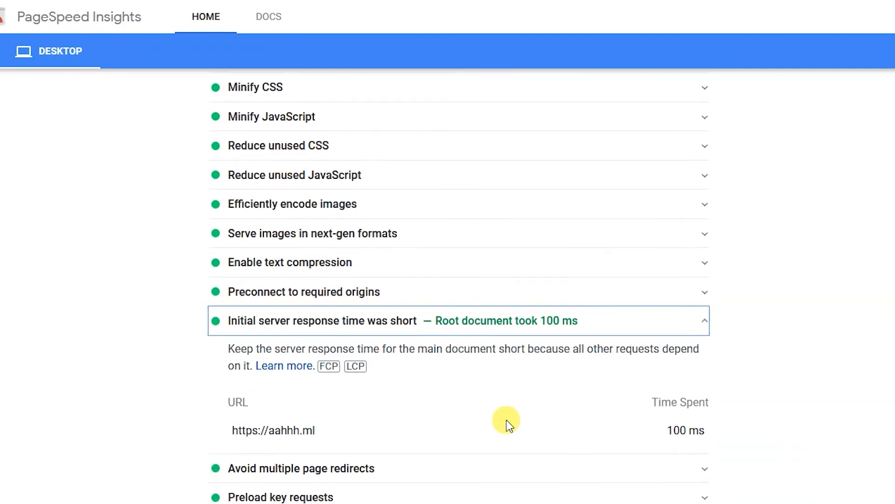
pyautogui.scroll(-2, 466, 354)
pyautogui.moveTo(229, 306); pyautogui.dragTo(603, 310)
pyautogui.click(599, 310)
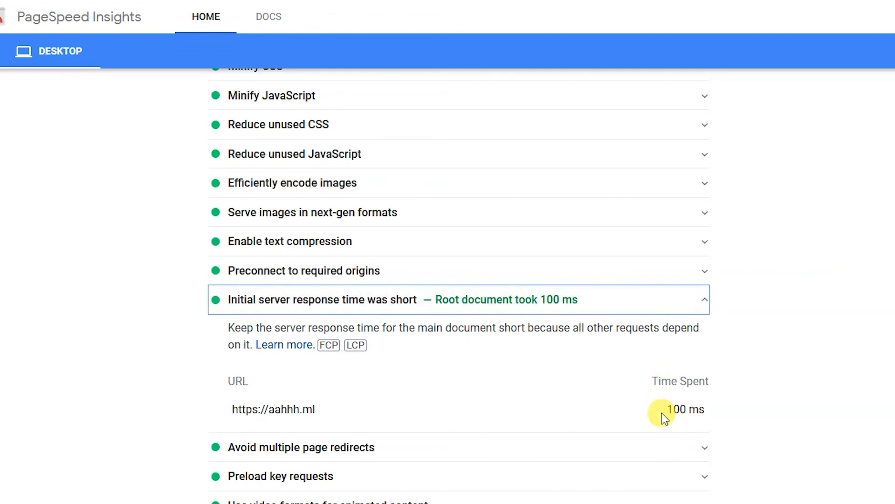
pyautogui.moveTo(661, 413); pyautogui.dragTo(749, 415)
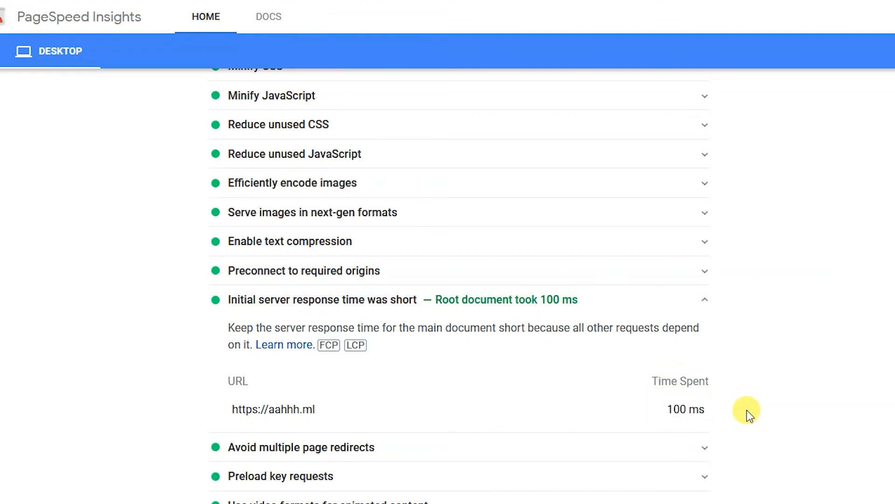